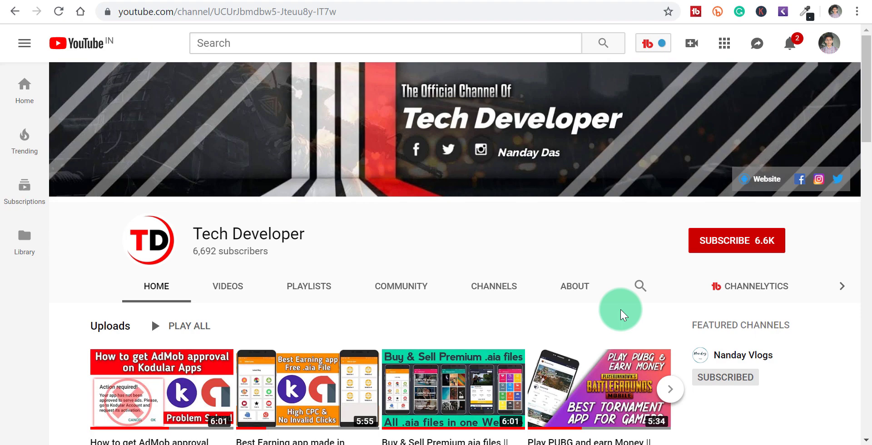
Step: Subscribe to Tech Developer with the red SUBSCRIBE button on the channel page
scroll(612, 239, down, 2)
scroll(612, 239, up, 1)
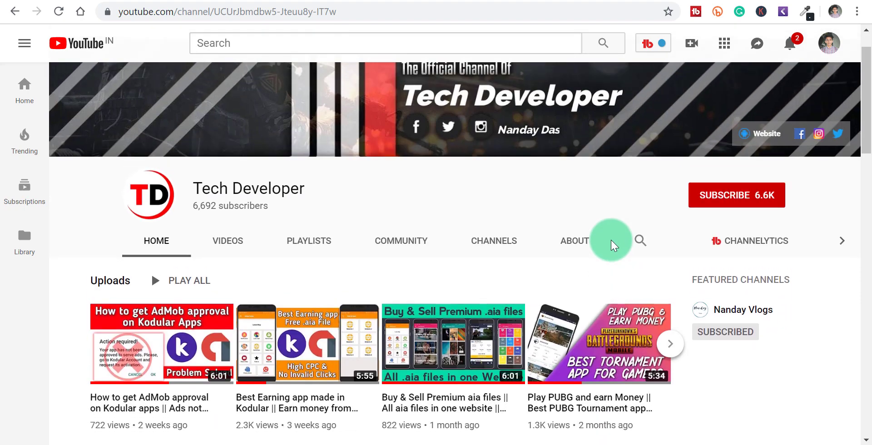
mouse_move(870, 107)
mouse_down()
mouse_move(865, 226)
mouse_move(863, 48)
mouse_up()
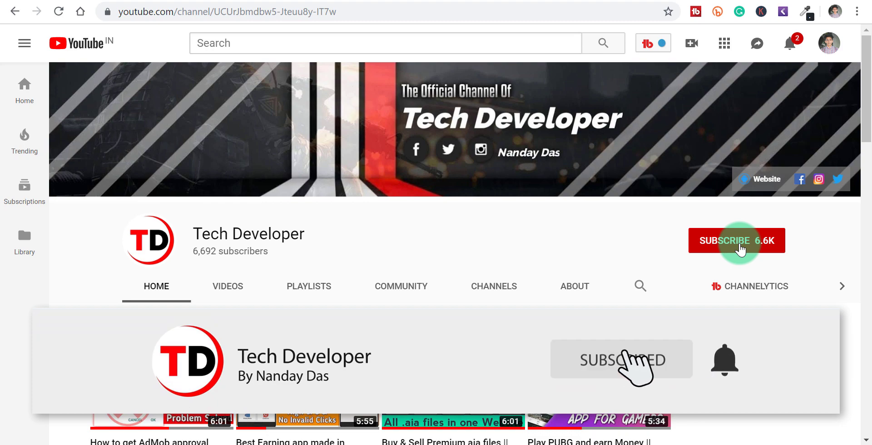
click(740, 249)
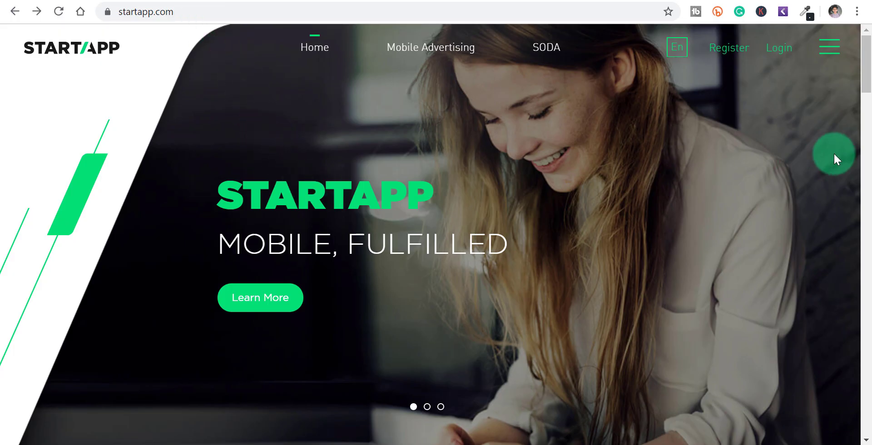
Step: Scroll the startapp.com homepage once the intro ends
mouse_move(866, 69)
mouse_down()
mouse_move(866, 418)
mouse_move(864, 45)
mouse_move(865, 411)
mouse_move(865, 75)
mouse_up()
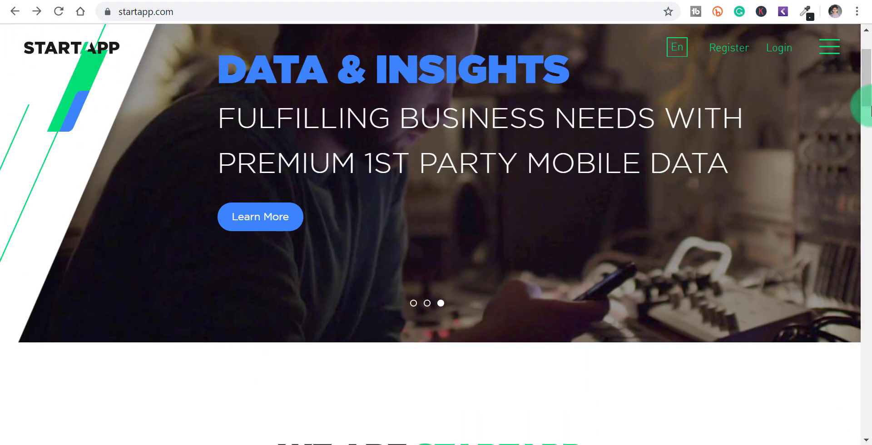
Step: Go to the portal.startapp.com sign-in page via the top-right Login link
drag(869, 104, 864, 48)
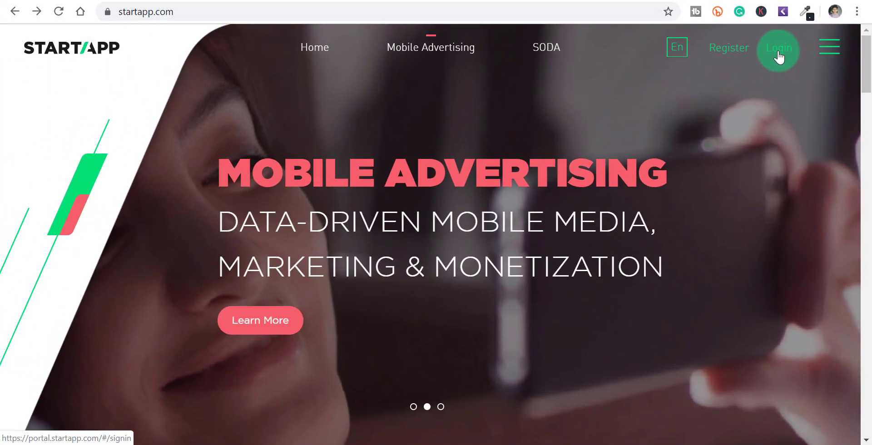
click(780, 58)
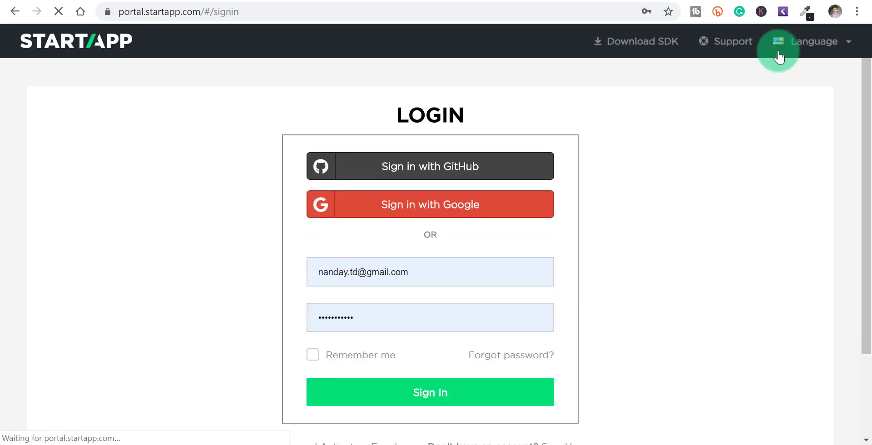
Step: Sign in to the StartApp portal, close the HEY THERE! tip, and start adding a new app
key(Return)
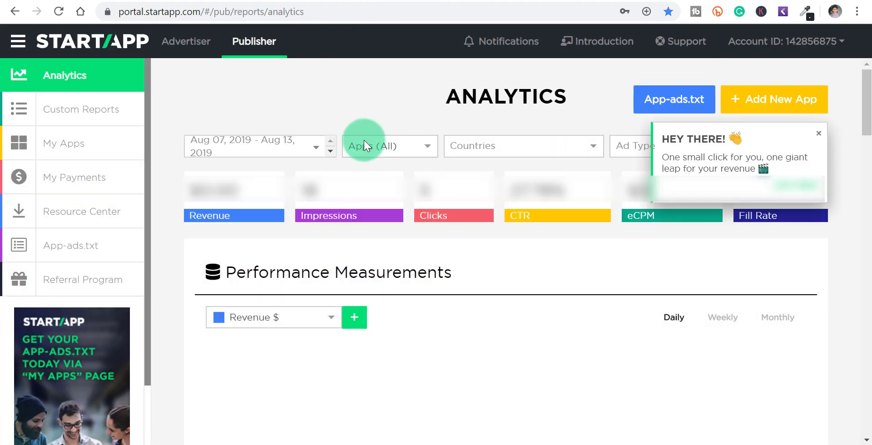
scroll(369, 155, down, 1)
scroll(370, 157, down, 1)
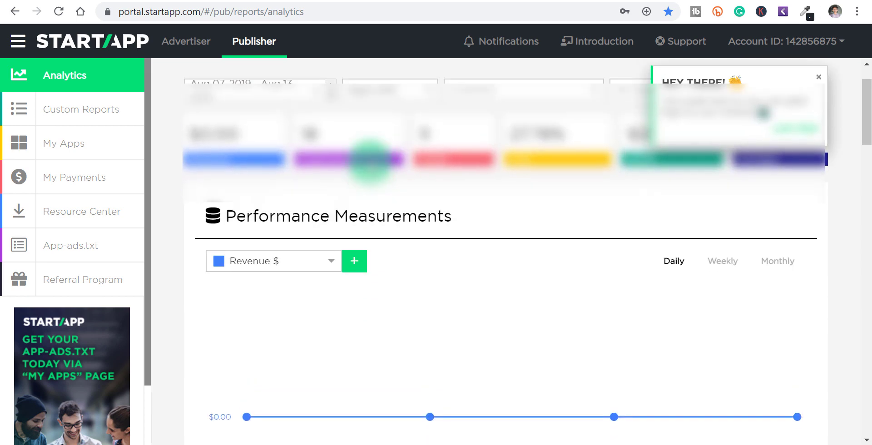
scroll(370, 155, up, 2)
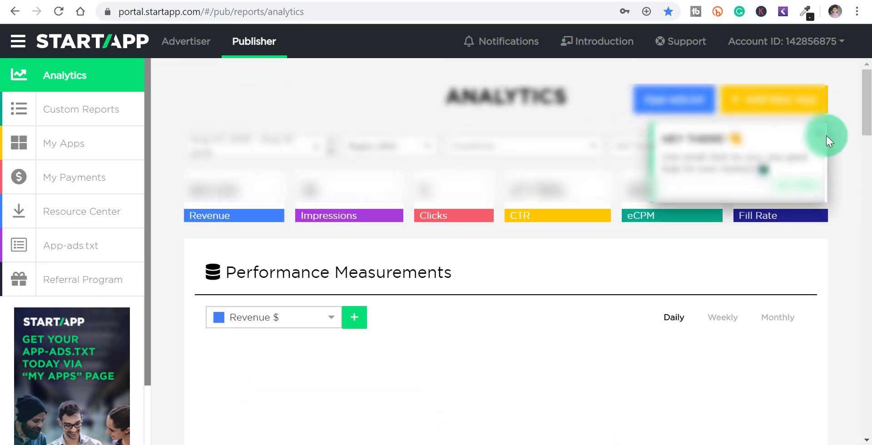
click(826, 134)
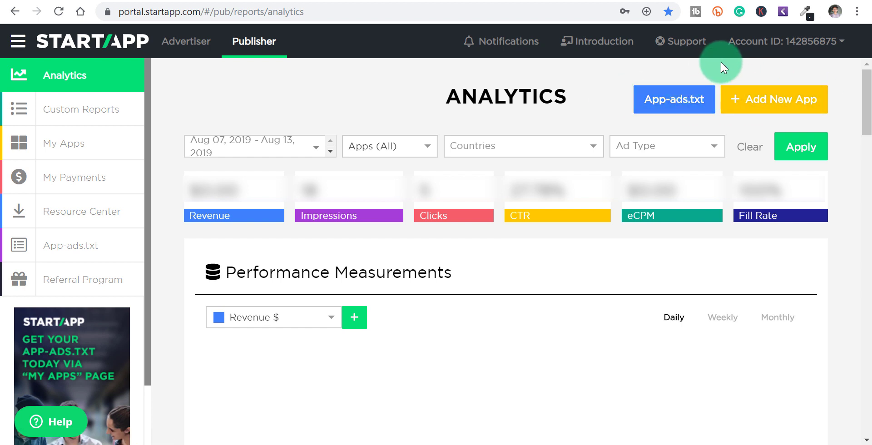
click(785, 108)
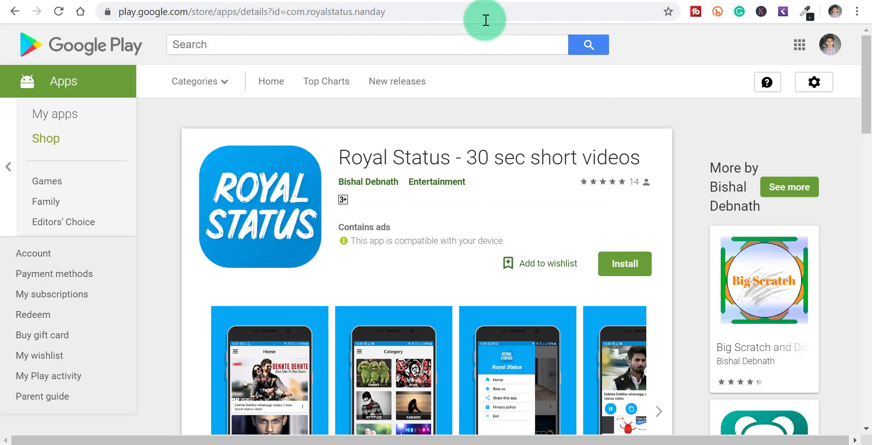
Step: Paste the Google Play link as the App URL, then clear the form
click(498, 10)
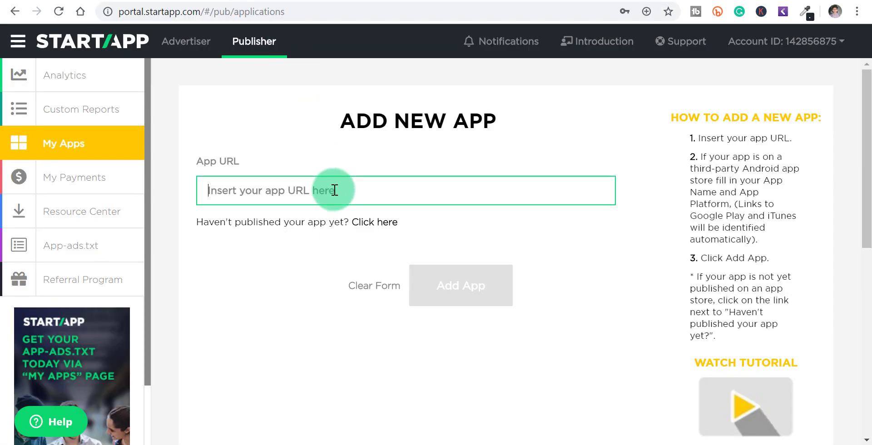
text(https://play.google.com/store/apps/details?id=com.royalstatus.nanday)
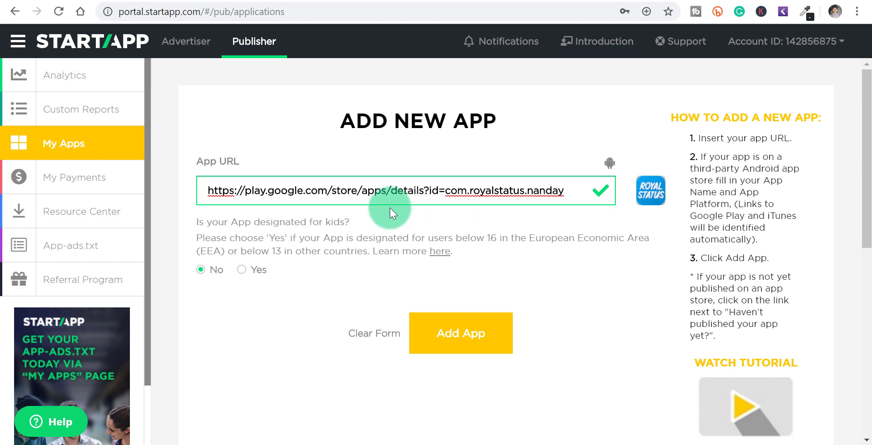
scroll(437, 228, down, 1)
click(389, 288)
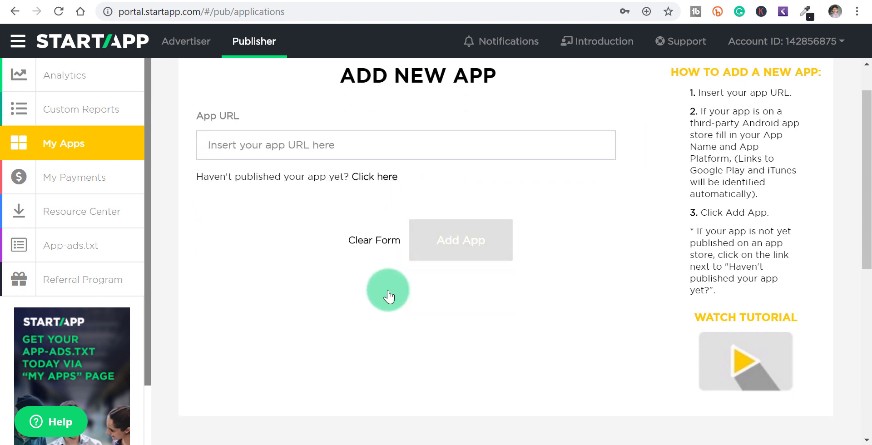
Step: Try the unpublished-app option with Android as platform, then reset the form to empty
click(376, 177)
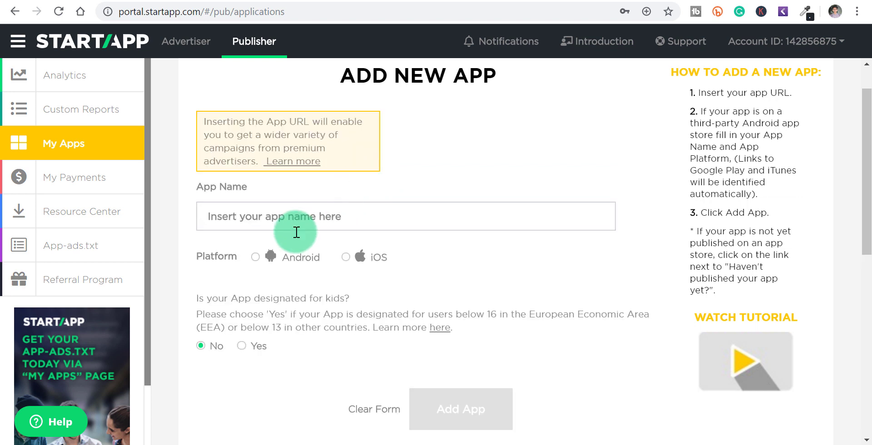
click(256, 257)
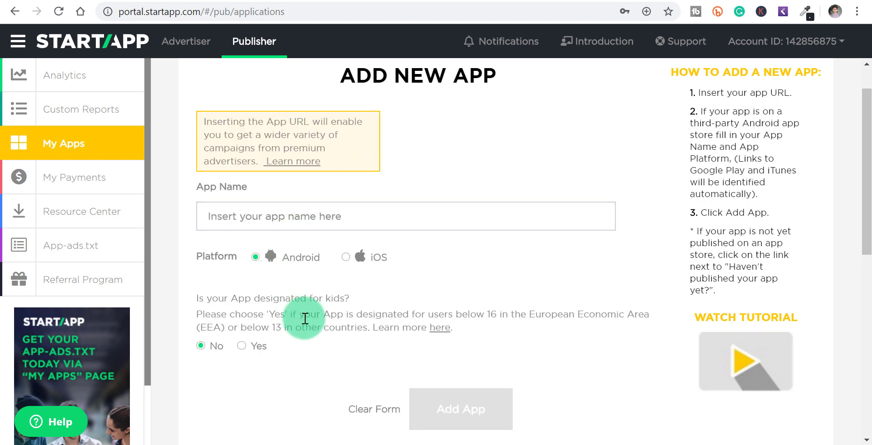
click(378, 410)
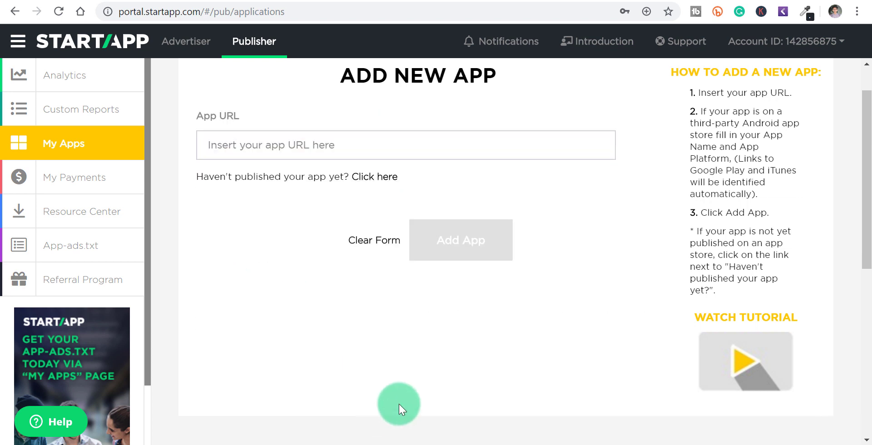
scroll(643, 200, up, 1)
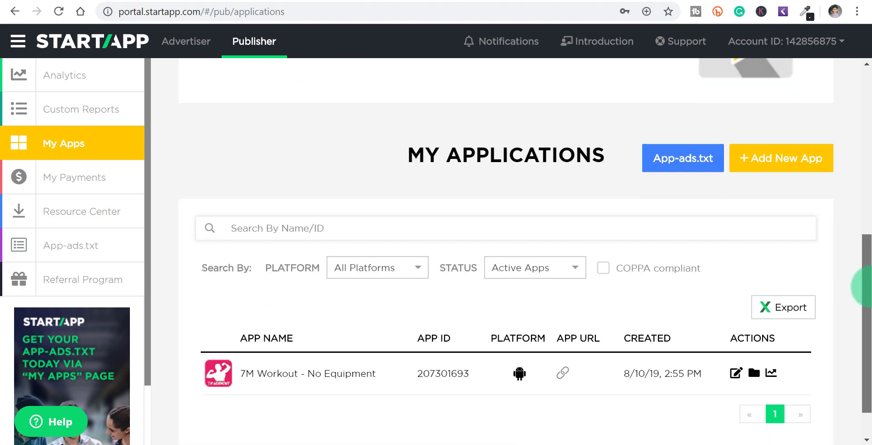
drag(870, 119, 869, 309)
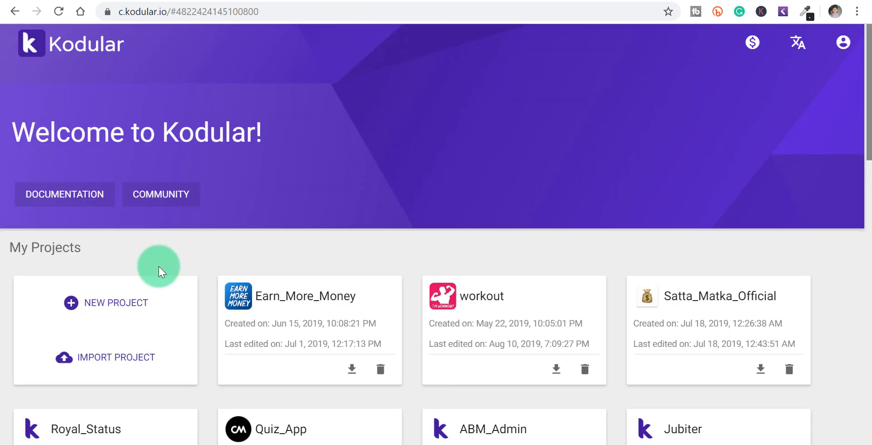
Step: Create a new Kodular project with the App Name TEST
click(138, 302)
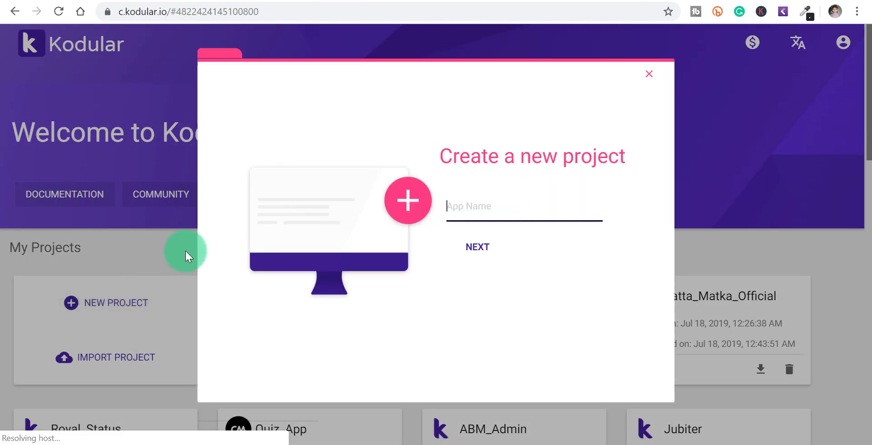
text(TES)
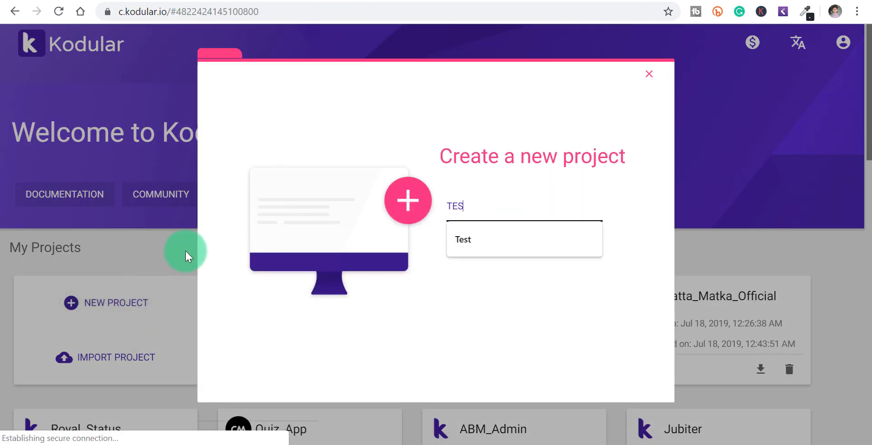
text(T)
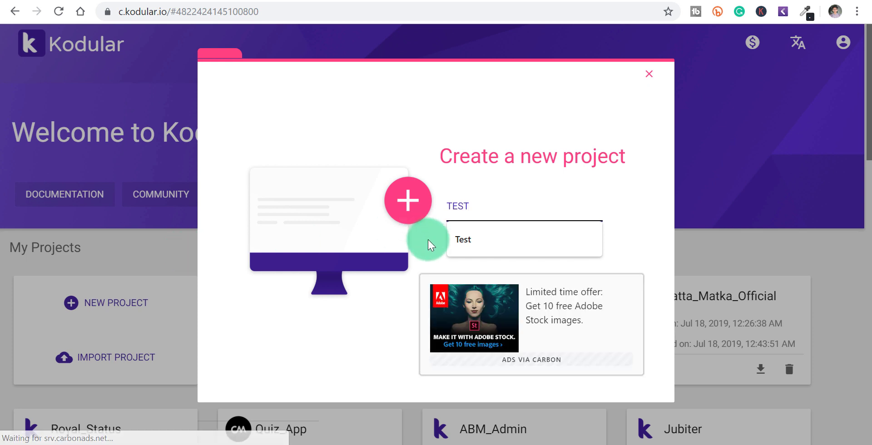
click(457, 167)
click(481, 248)
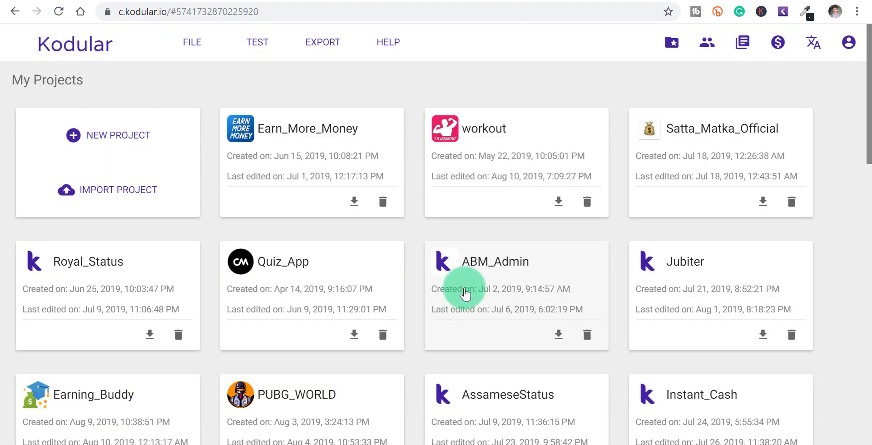
Step: Drag a StartApp Banner from the Monetization palette onto the top of Screen1
scroll(470, 284, down, 5)
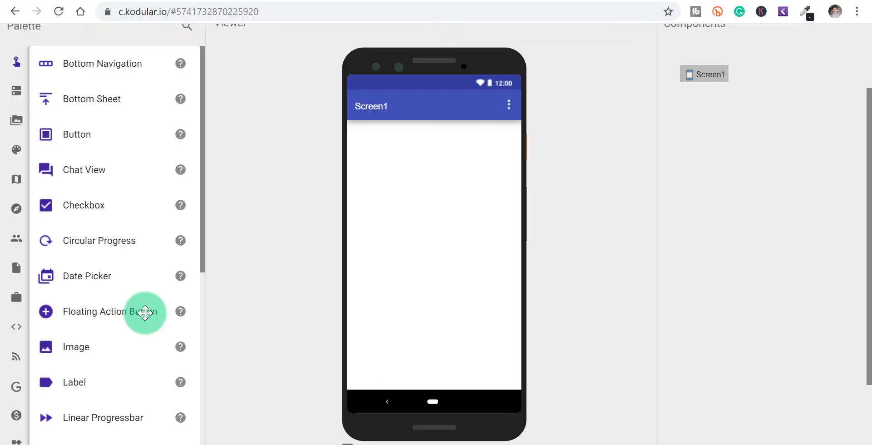
click(16, 415)
drag(122, 387, 459, 287)
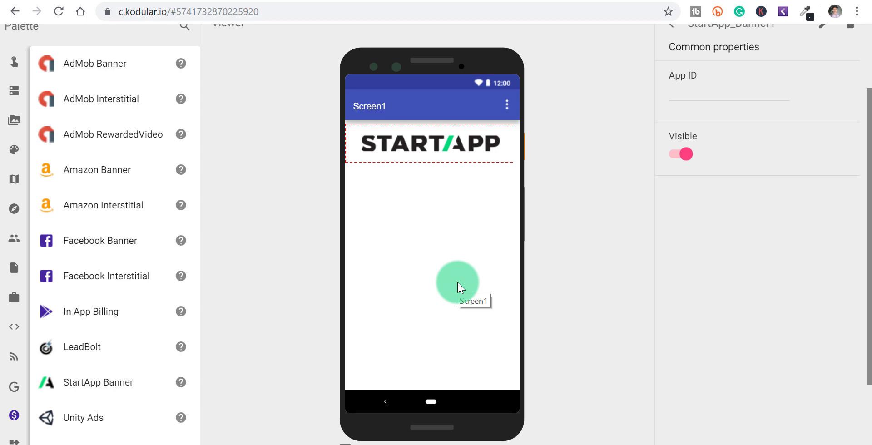
scroll(9, 400, down, 2)
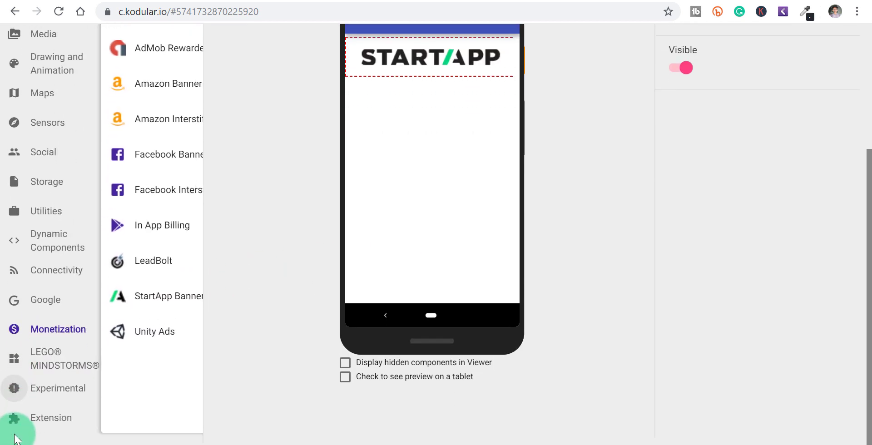
click(16, 438)
scroll(175, 334, up, 3)
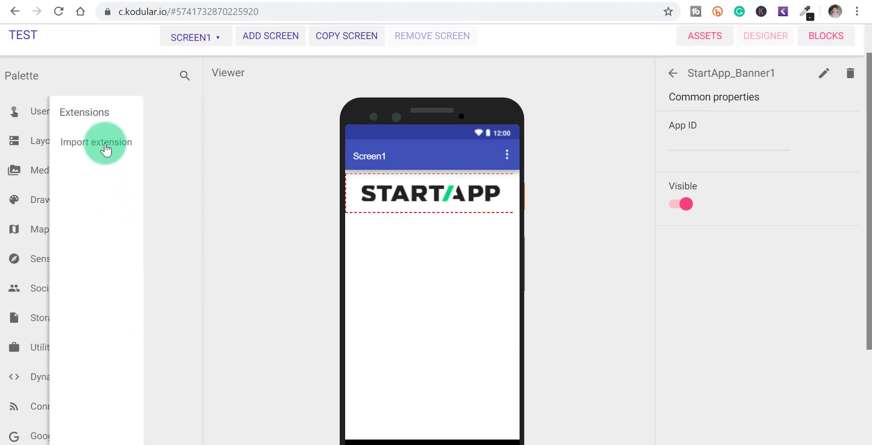
Step: Import the yt.DeepHost.StartApp.aix extension from file and acknowledge the import notice
click(106, 150)
click(427, 303)
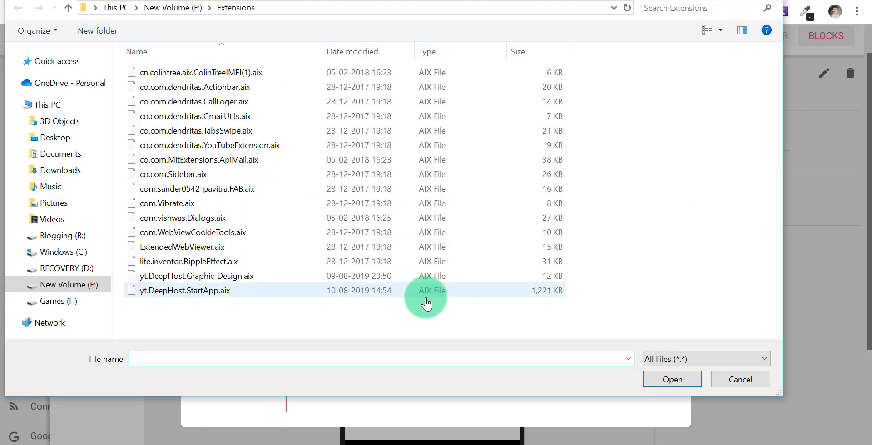
click(427, 300)
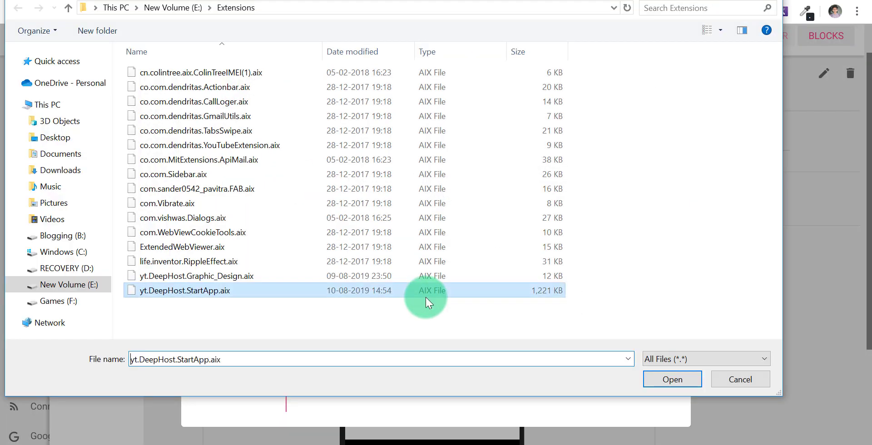
click(659, 379)
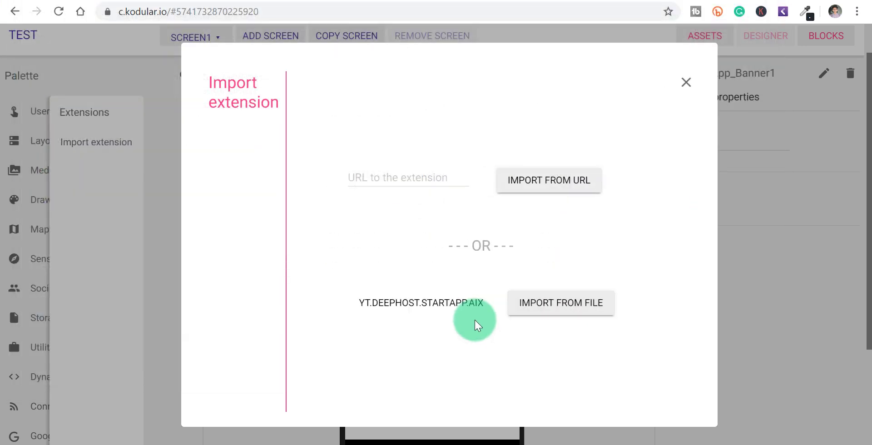
click(534, 314)
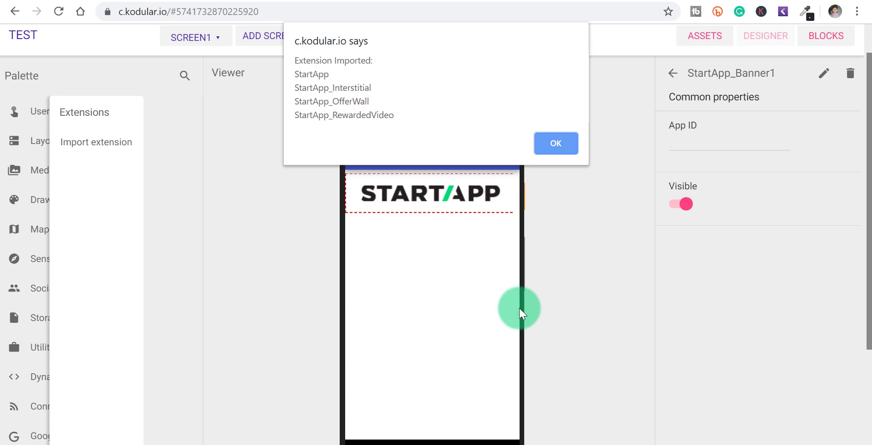
click(549, 142)
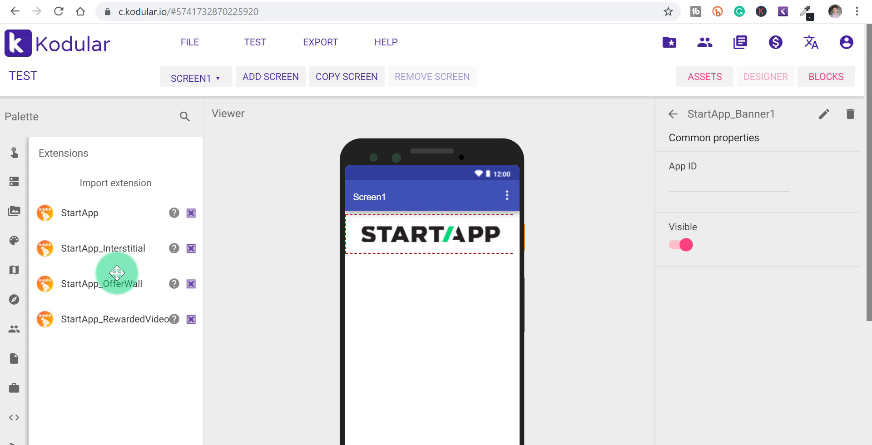
Step: Drag StartApp, StartApp_Interstitial, StartApp_OfferWall and StartApp_RewardedVideo onto the phone viewer
drag(93, 214, 389, 334)
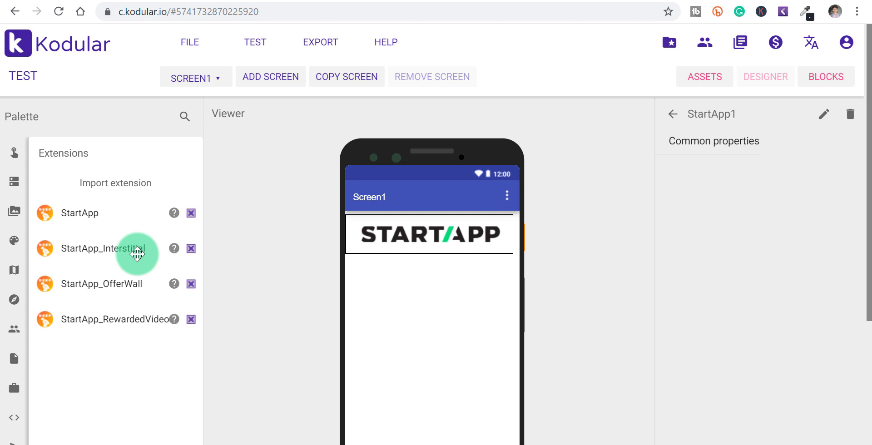
drag(137, 255, 405, 355)
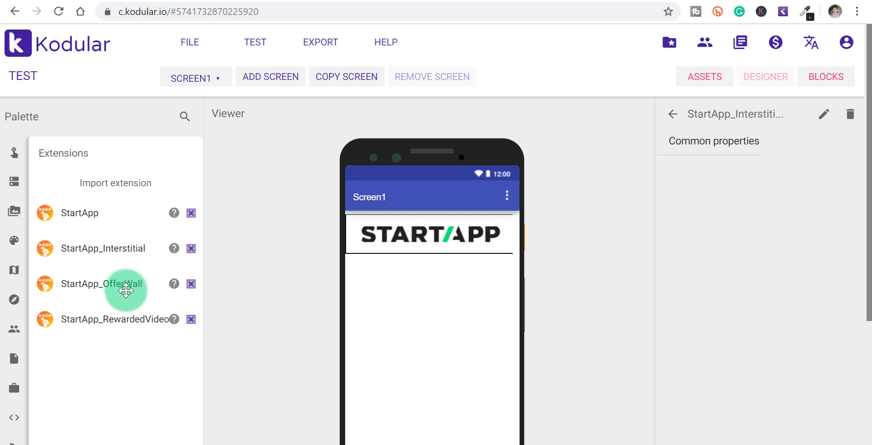
drag(126, 290, 411, 291)
drag(123, 318, 398, 352)
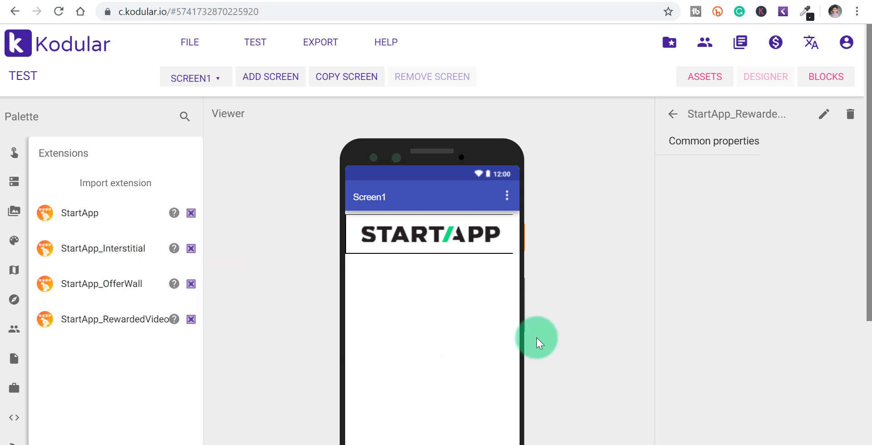
drag(868, 218, 868, 383)
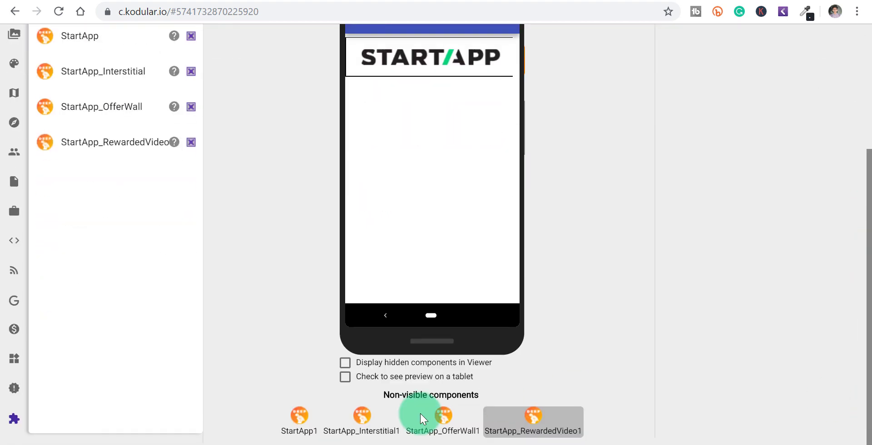
Step: Select StartApp_Banner1, focus its App ID property, and switch to the StartApp portal tab
drag(863, 236, 863, 156)
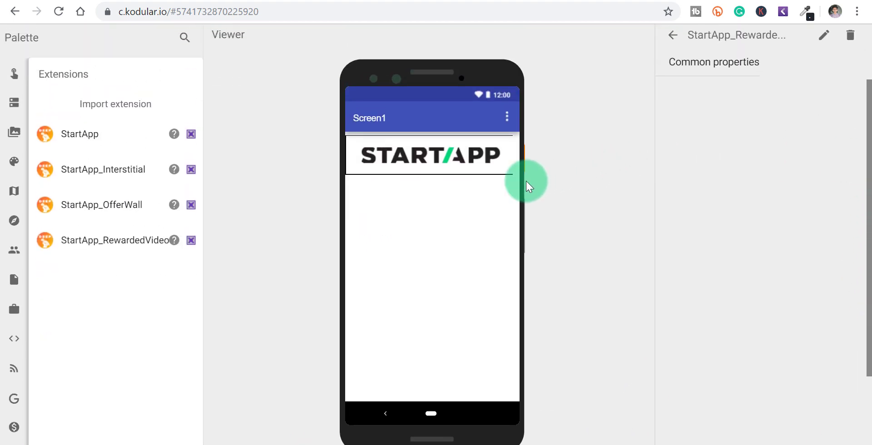
click(466, 159)
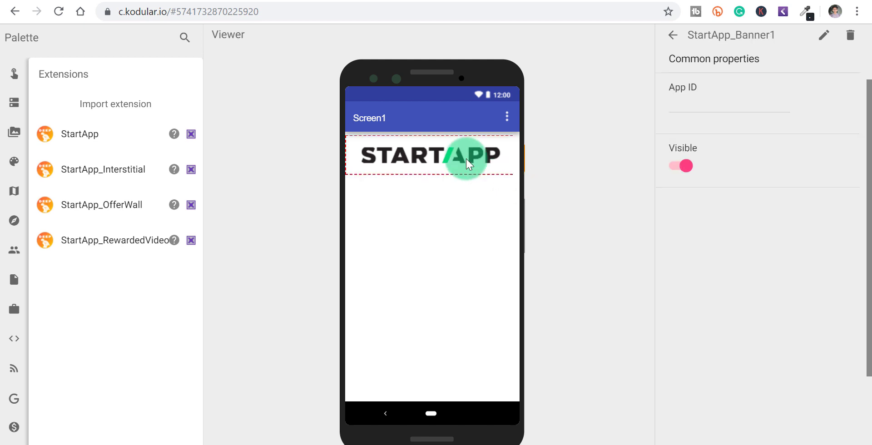
scroll(466, 159, up, 1)
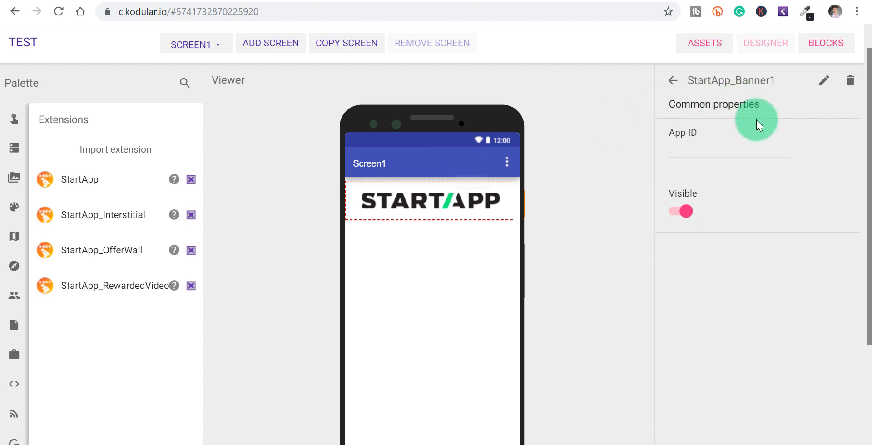
click(720, 144)
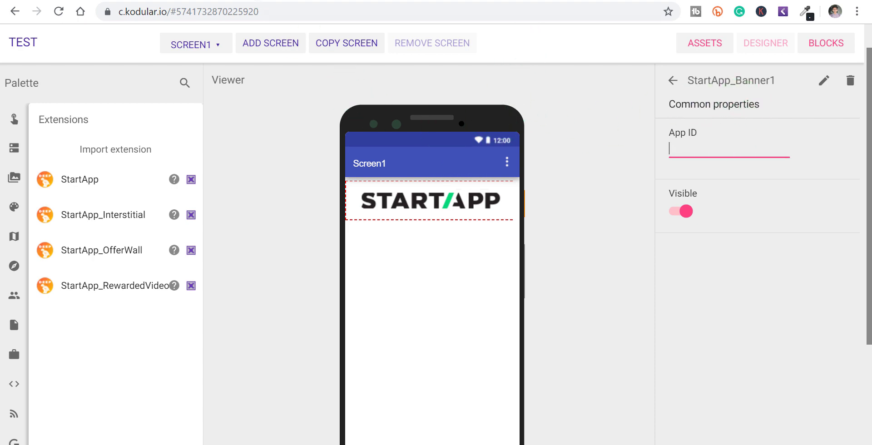
key(ctrl+Tab)
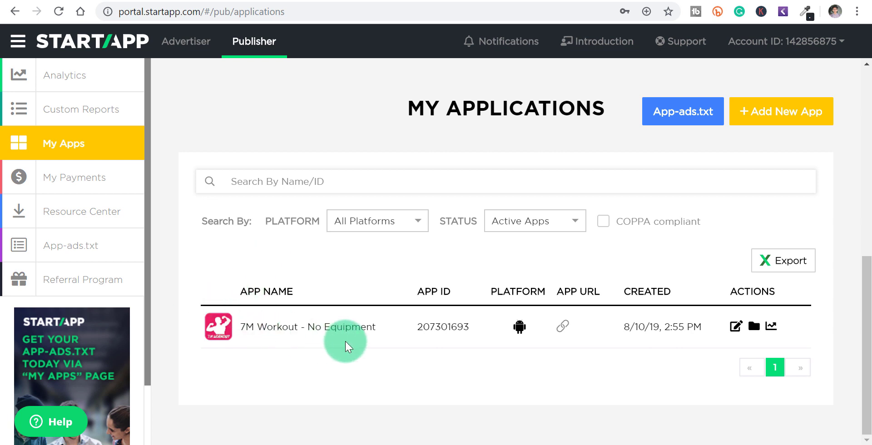
Step: Copy the 7M Workout app's ID 207301693 from My Applications and bring it back to Kodular
drag(419, 326, 469, 330)
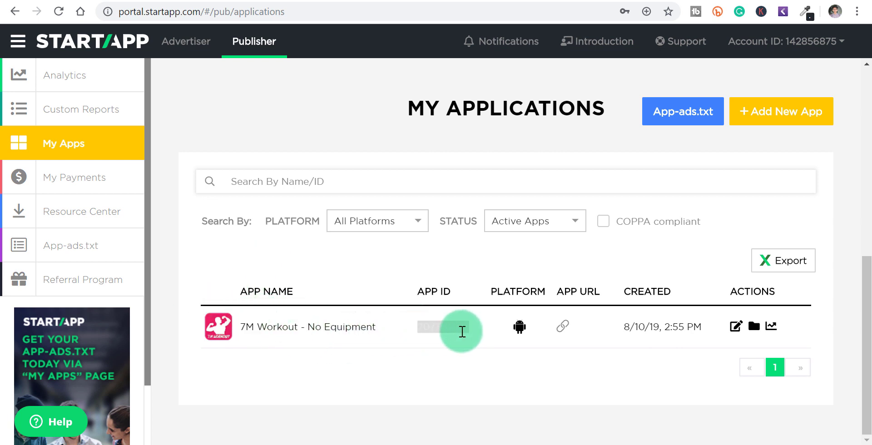
key(ctrl+Tab)
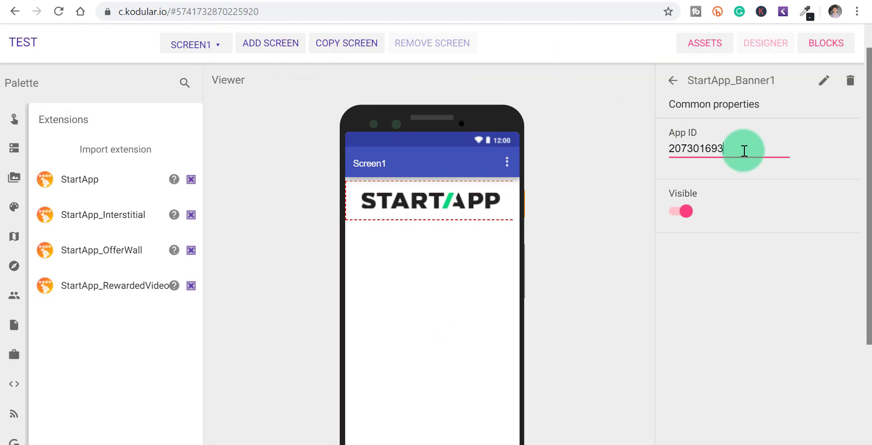
Step: Commit 207301693 as StartApp_Banner1's App ID and show the User Interface palette components
click(620, 169)
scroll(860, 121, down, 2)
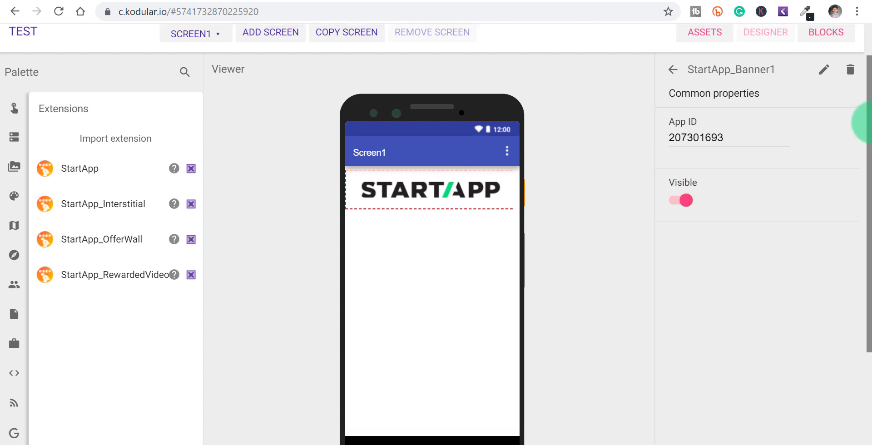
scroll(865, 254, down, 2)
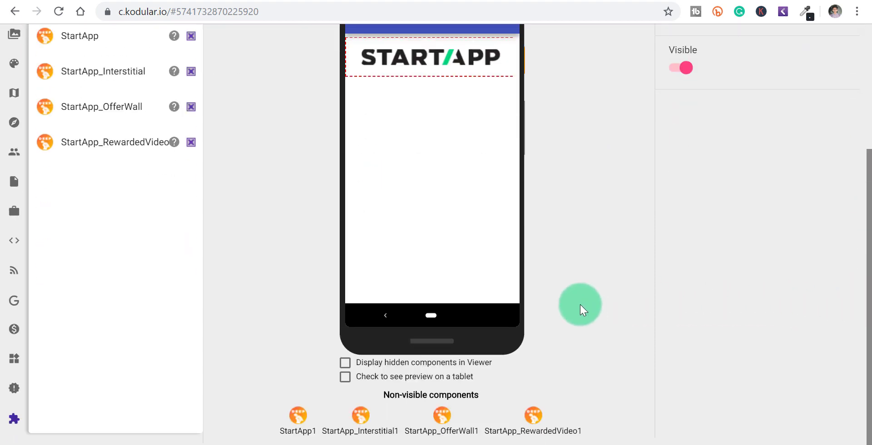
scroll(580, 304, up, 2)
click(14, 66)
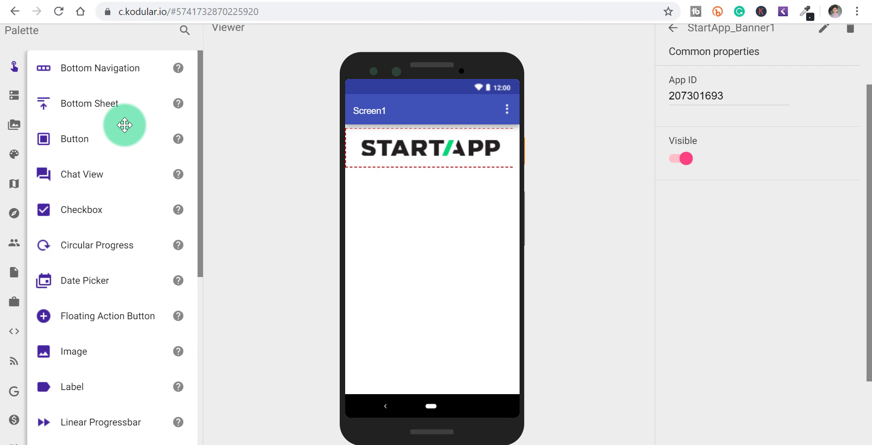
Step: Add a fill-parent-width Vertical Arrangement to Screen1 holding three buttons
click(14, 95)
drag(108, 357, 379, 145)
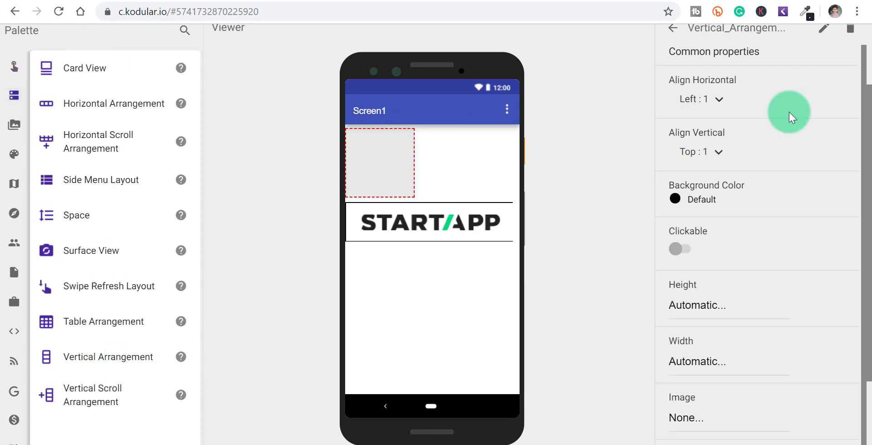
click(726, 388)
click(15, 66)
mouse_move(75, 138)
mouse_down()
mouse_move(419, 189)
mouse_move(428, 235)
mouse_up()
drag(75, 139, 425, 294)
Step: Make the third button's text bold and label it OFFER WALL
scroll(705, 286, down, 5)
click(680, 61)
scroll(857, 379, down, 3)
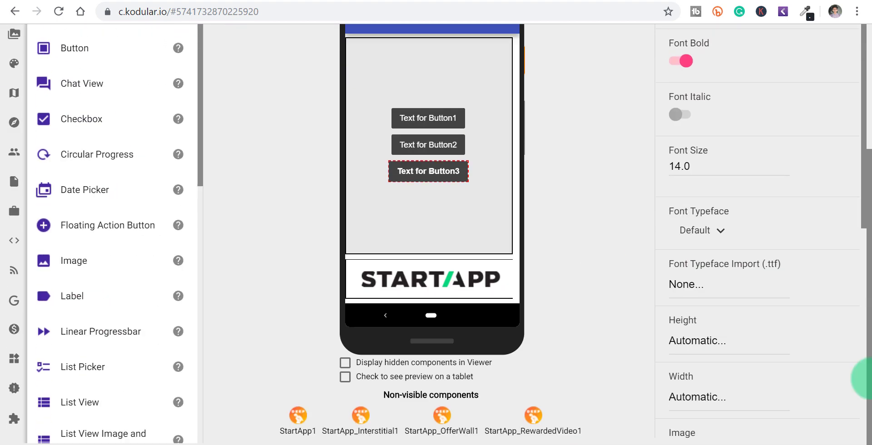
scroll(857, 379, down, 5)
click(707, 314)
text(OFFER WALL)
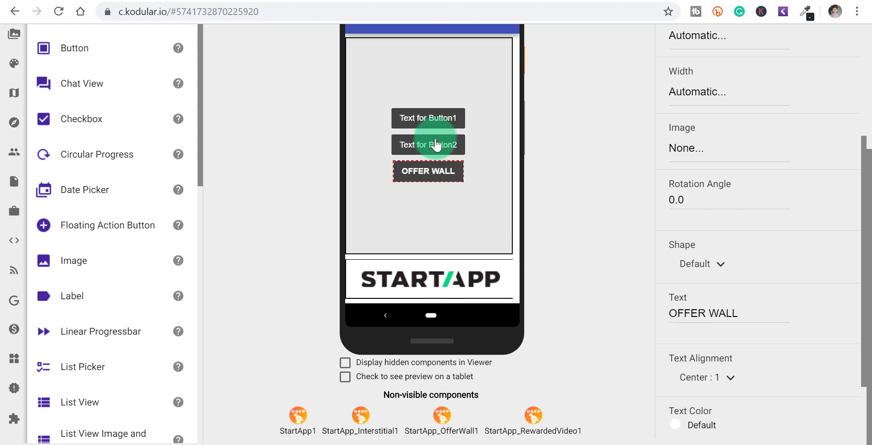
Step: Label the second button VIDEO AD and the first FULL SCREEN AD, both in bold
click(433, 145)
click(707, 313)
text(VIDEO AD)
click(545, 113)
click(678, 103)
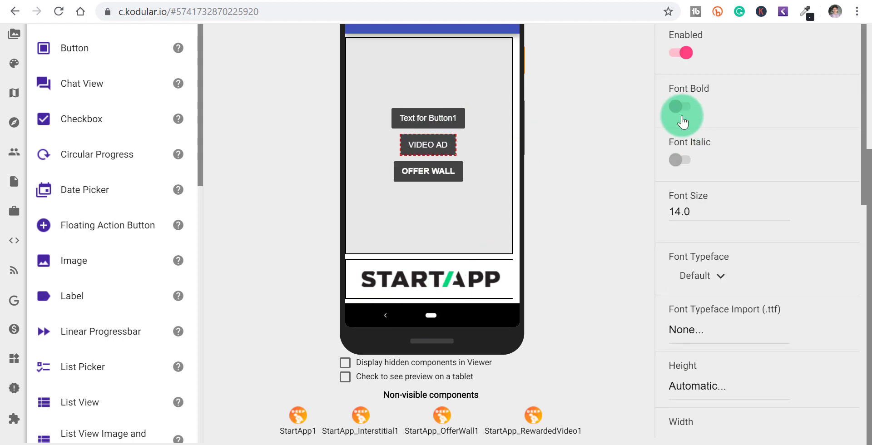
click(428, 117)
scroll(725, 312, down, 3)
click(764, 384)
text(FULL SCREEN A)
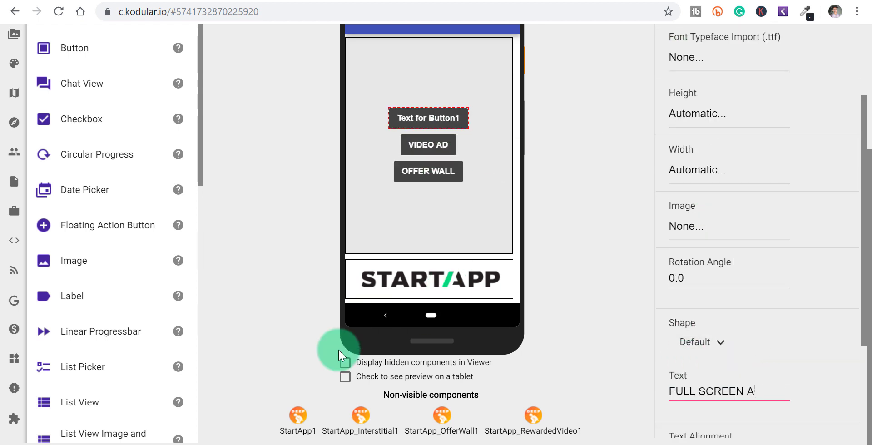
text(D)
Step: Set all three buttons' width to fill parent
click(697, 169)
click(682, 178)
click(428, 144)
click(428, 171)
scroll(636, 157, up, 5)
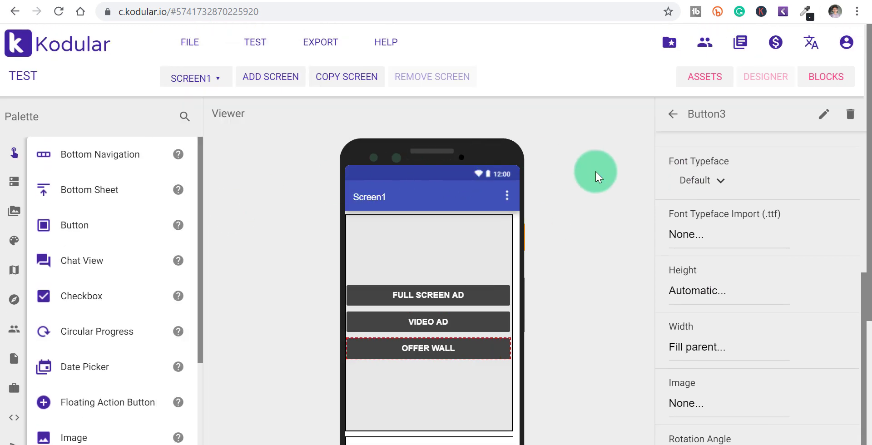
scroll(590, 171, down, 4)
scroll(587, 171, up, 4)
scroll(586, 171, down, 4)
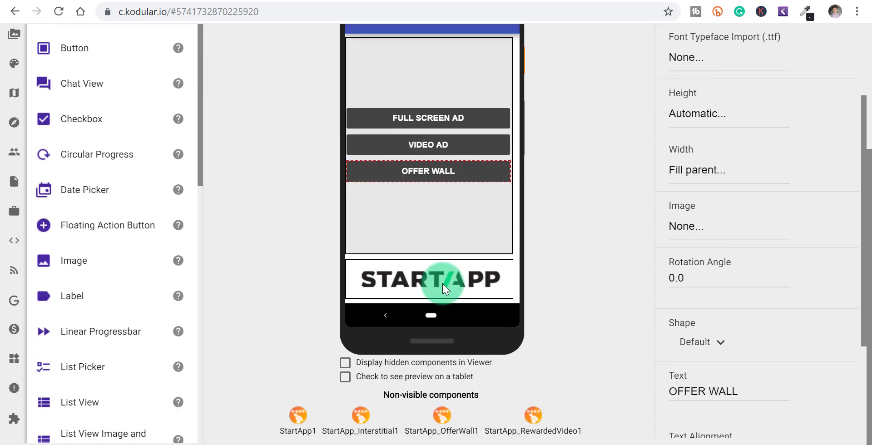
Step: Select the StartApp banner, then switch to the Blocks editor
click(443, 284)
scroll(566, 255, up, 4)
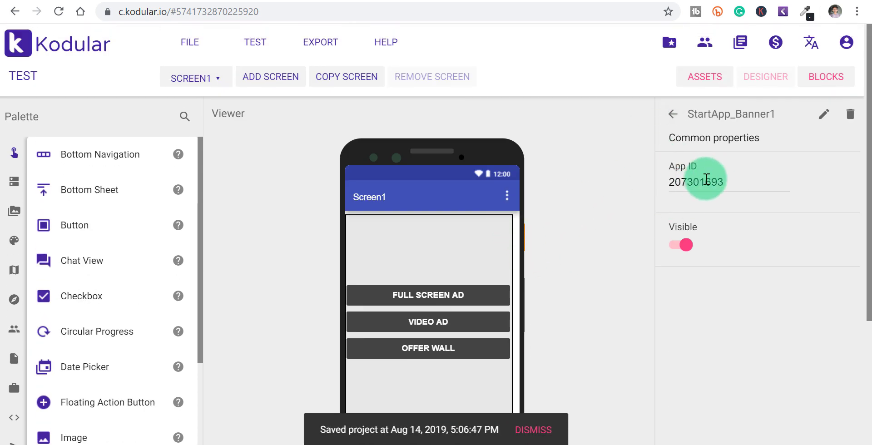
click(827, 81)
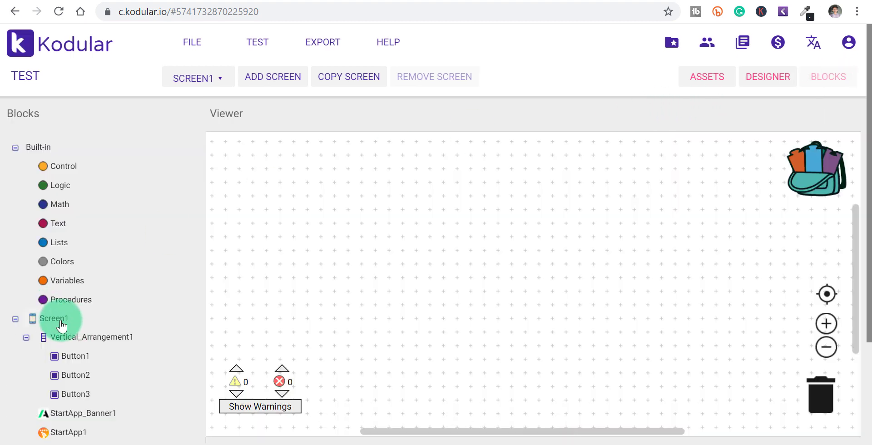
Step: Add a Screen1 Back Pressed event containing StartApp1 Account_ID and App_ID setters
click(62, 327)
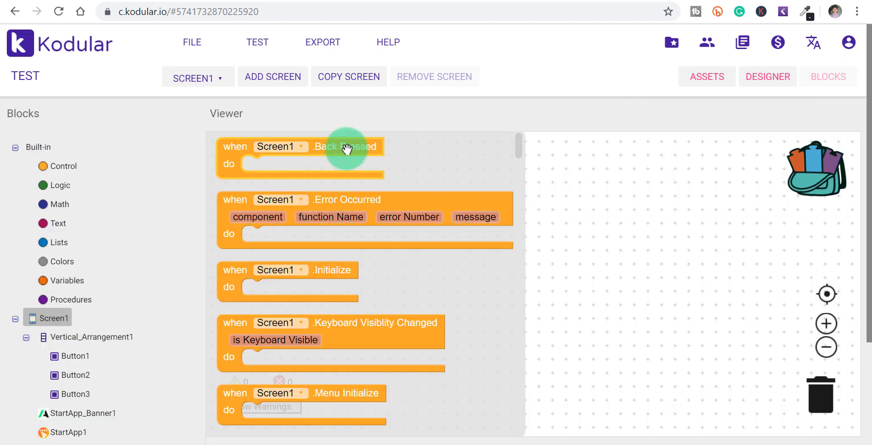
drag(346, 149, 357, 154)
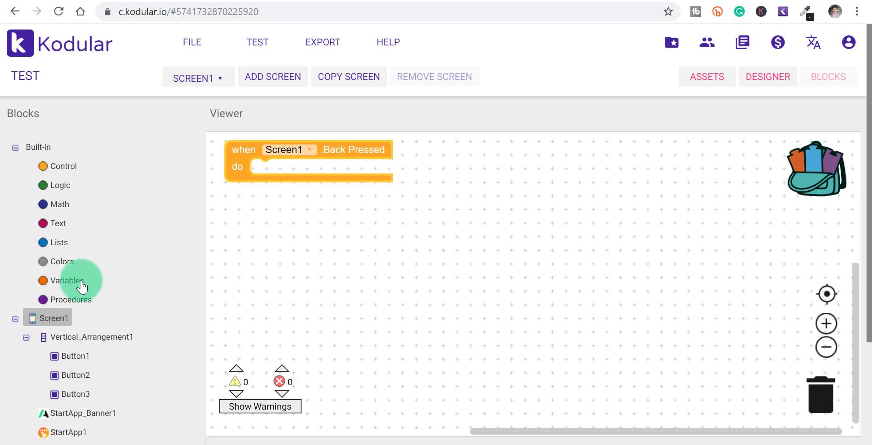
scroll(82, 286, down, 3)
click(73, 295)
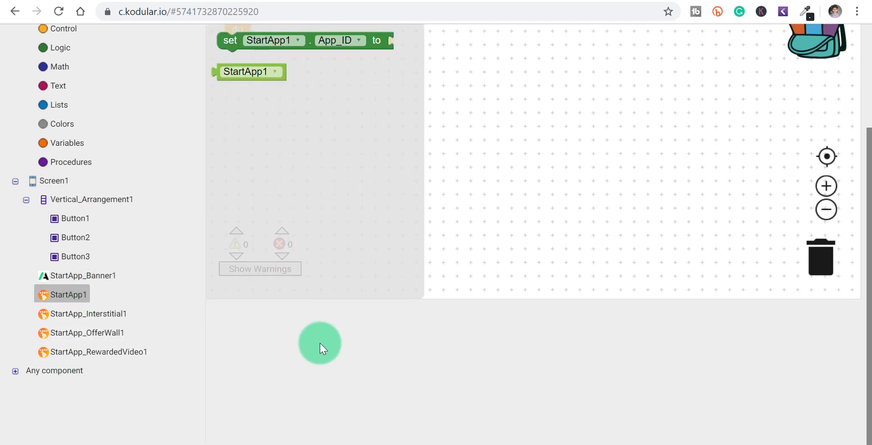
scroll(334, 357, up, 3)
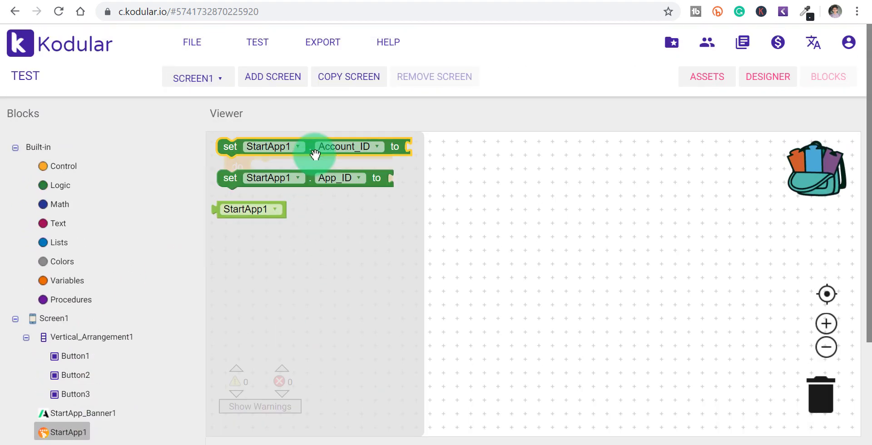
drag(317, 144, 353, 167)
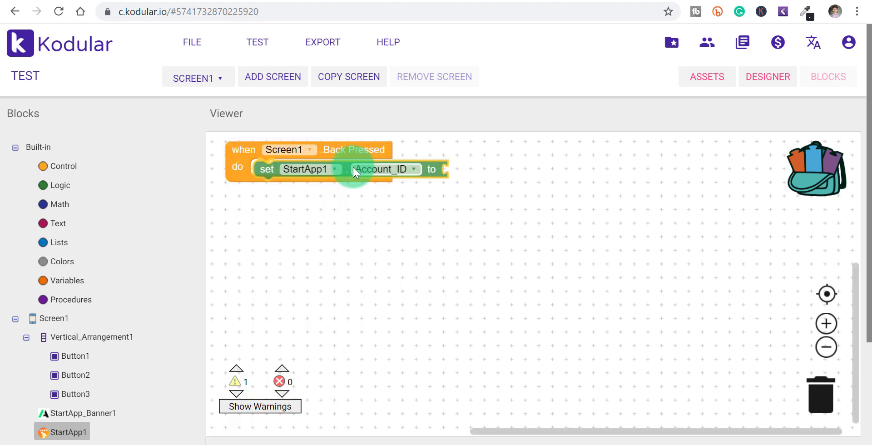
click(84, 432)
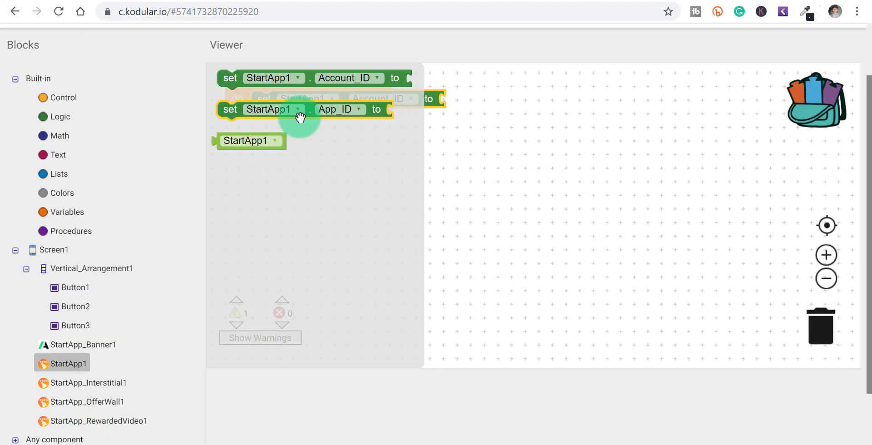
drag(301, 109, 298, 129)
Step: Attach an empty text to Account_ID and the text 207301693 to App_ID
click(54, 155)
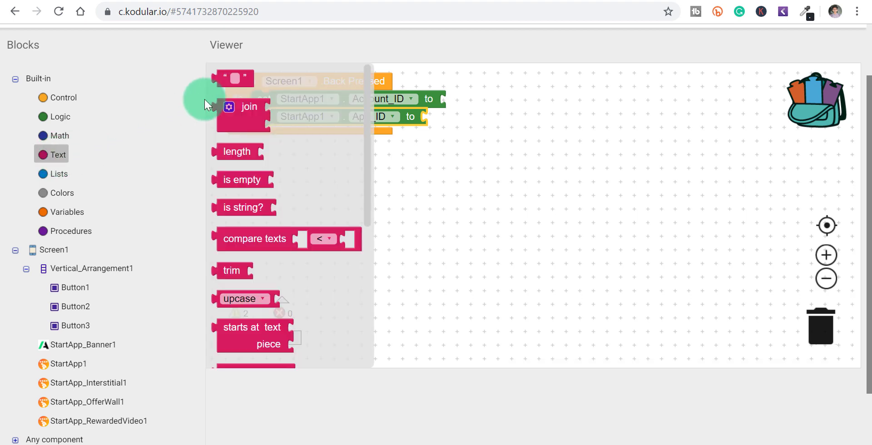
mouse_move(232, 76)
mouse_down()
mouse_move(479, 109)
mouse_move(477, 98)
mouse_move(448, 113)
mouse_up()
right_click(473, 99)
click(490, 176)
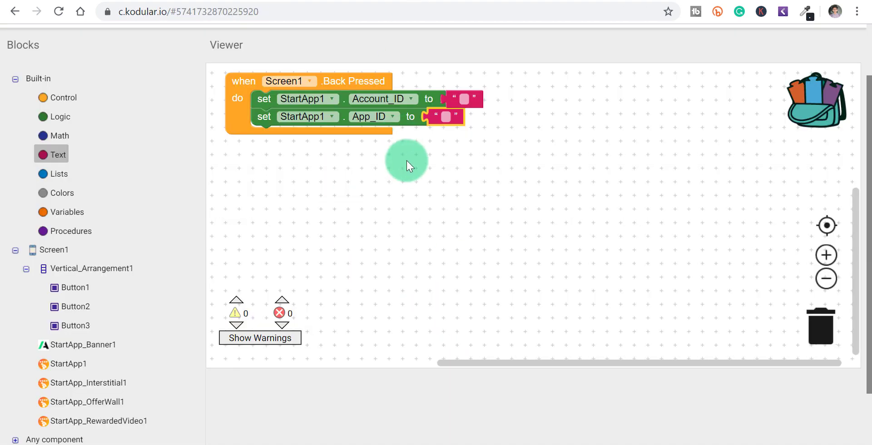
click(448, 116)
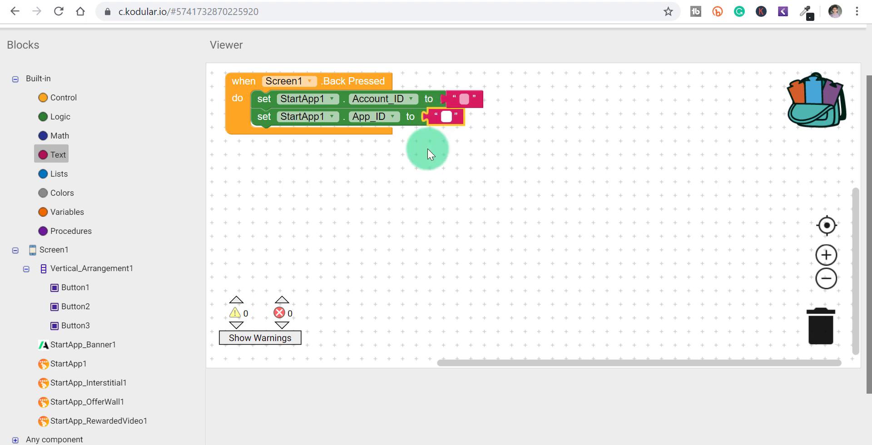
text(207301693)
click(432, 130)
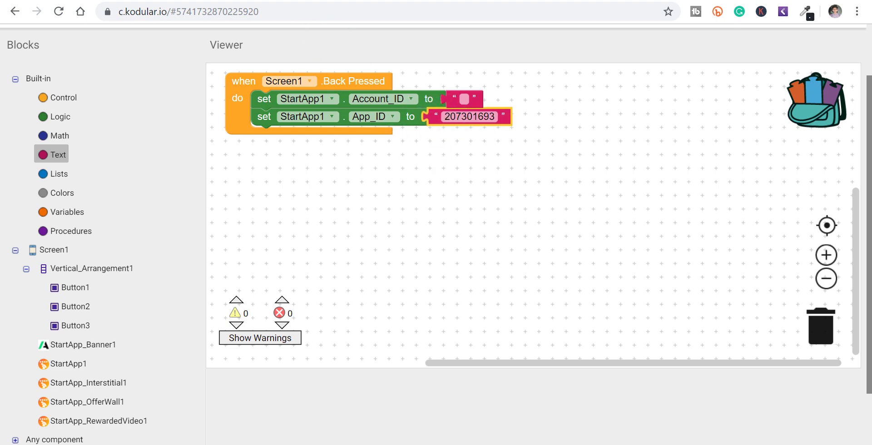
Step: Go back to the StartApp portal's My Applications page
key(ctrl+Tab)
key(ctrl+shift+Tab)
click(269, 1)
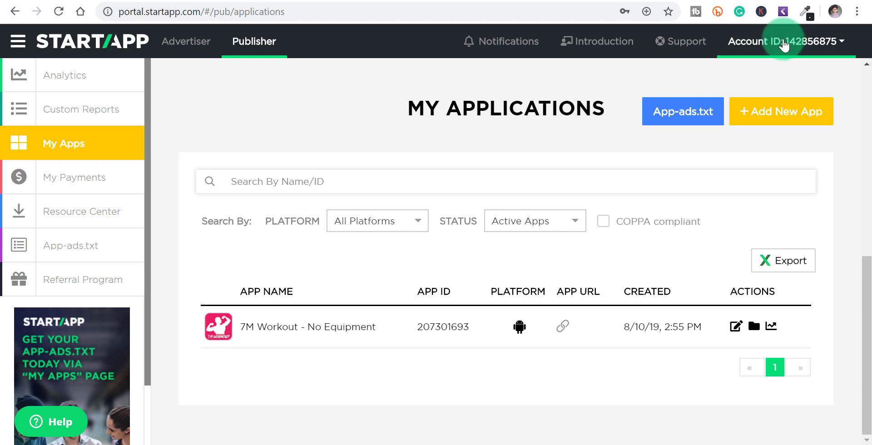
Step: Select the publisher account ID number in the StartApp header for copying
drag(784, 46, 821, 55)
key(ctrl+c)
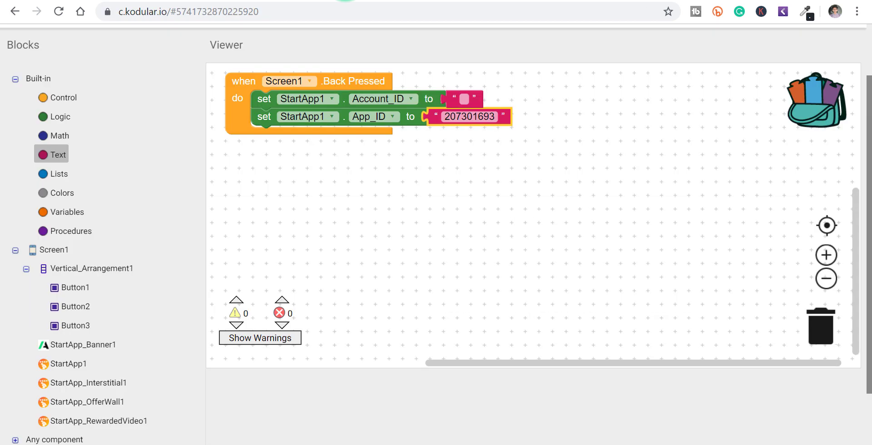
Step: Paste the copied publisher account ID into Account_ID's text block in Back Pressed
click(465, 98)
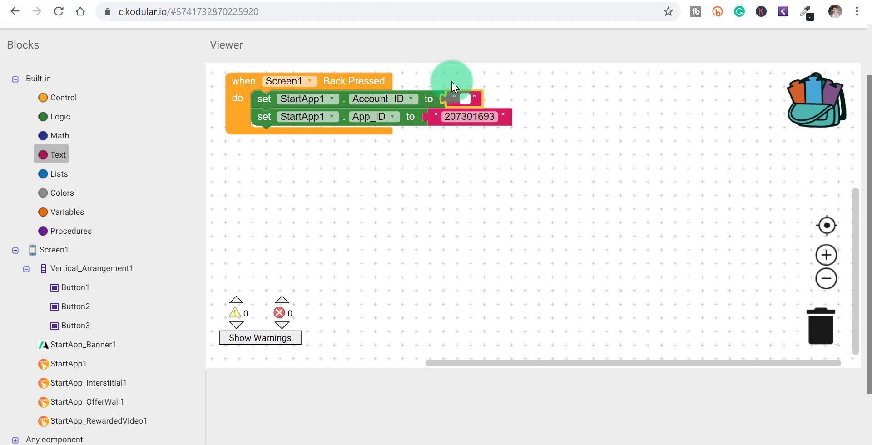
key(ctrl+v)
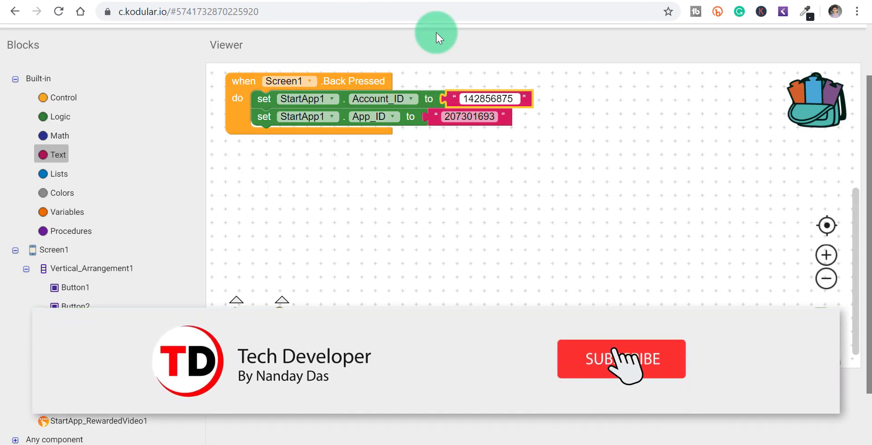
click(497, 181)
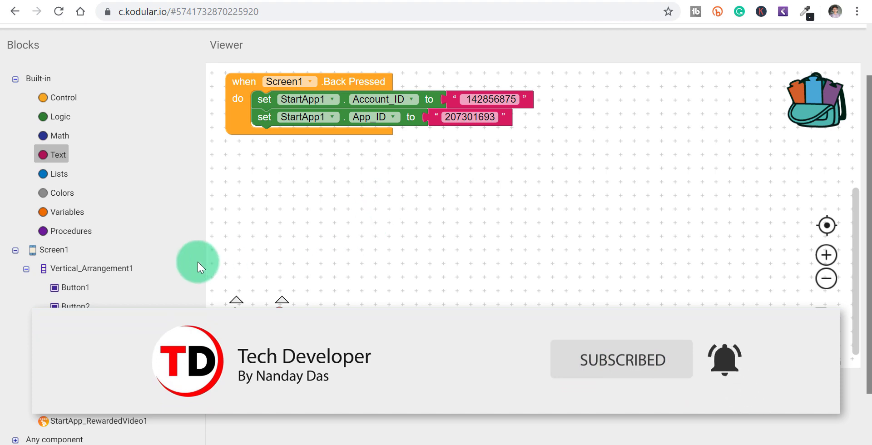
scroll(146, 383, down, 1)
click(134, 340)
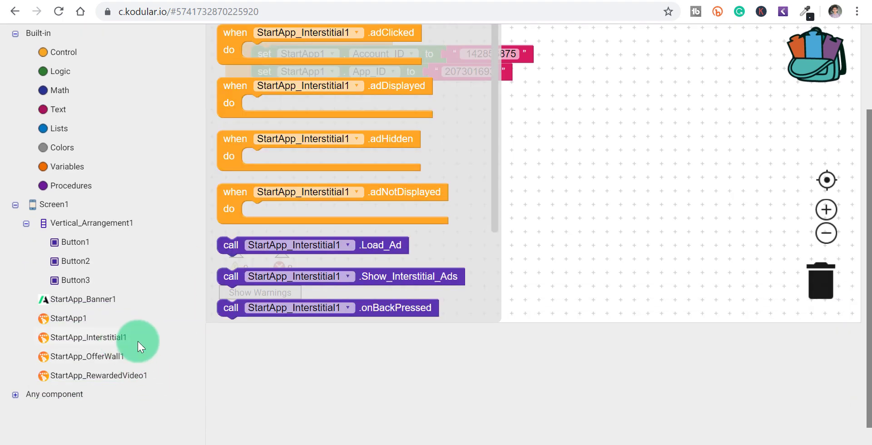
click(231, 372)
scroll(110, 269, up, 1)
Step: Add interstitial Load_Ad, Load_OfferWall and Load_RewardedVideo calls under the App_ID setter
click(282, 359)
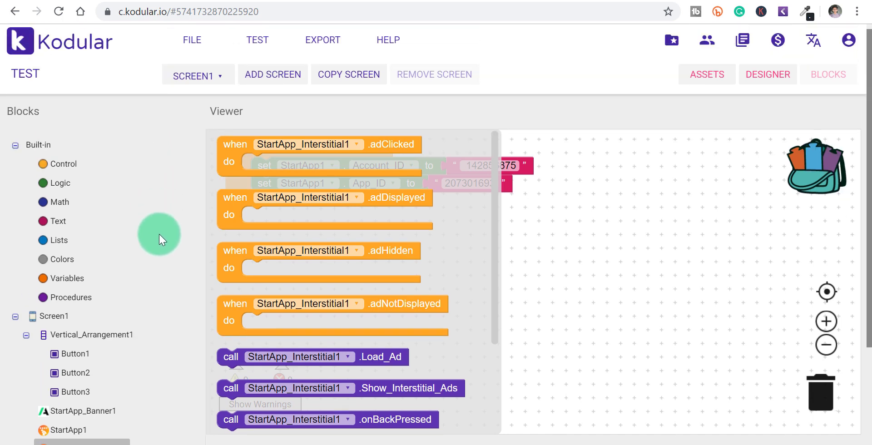
scroll(170, 279, down, 2)
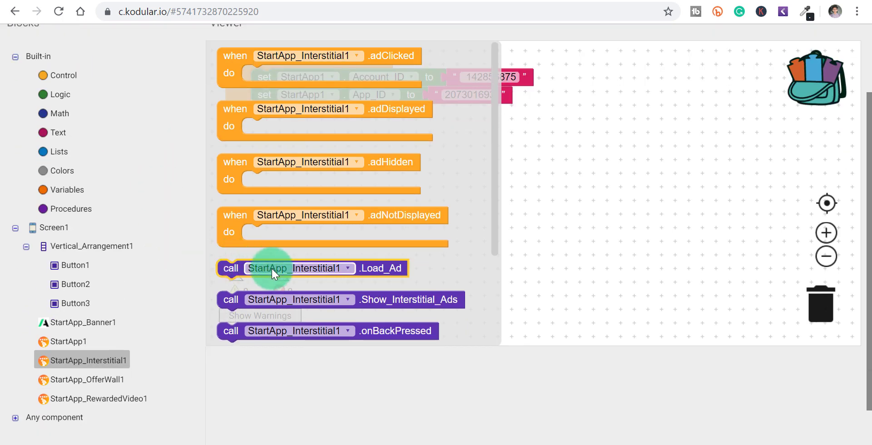
drag(250, 263, 285, 106)
click(76, 380)
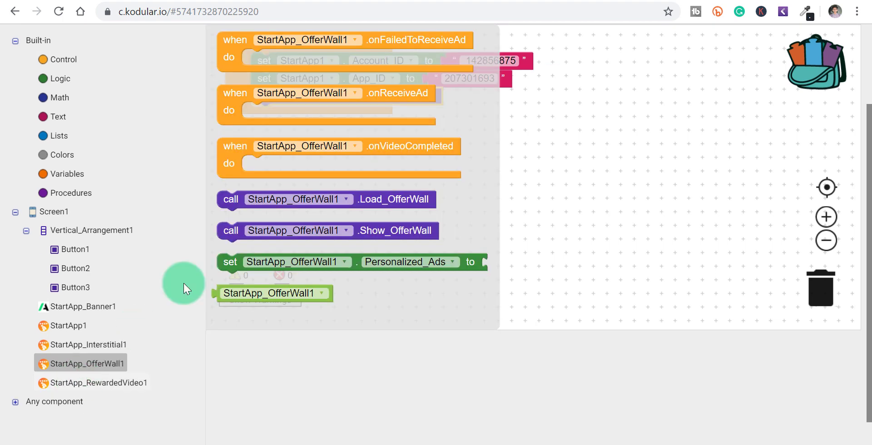
drag(370, 202, 404, 119)
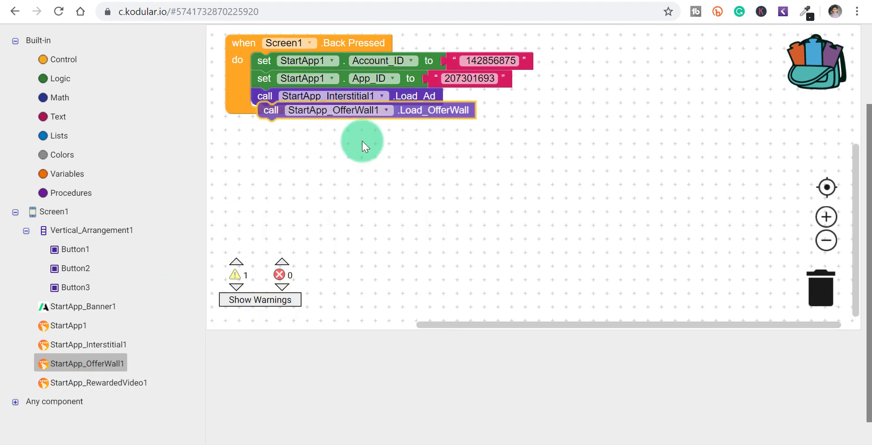
click(111, 381)
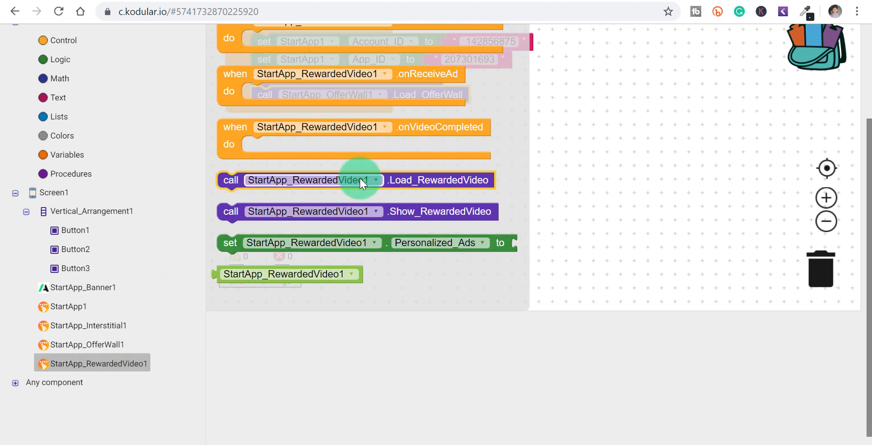
mouse_move(359, 178)
mouse_down()
mouse_move(391, 121)
mouse_move(405, 148)
mouse_up()
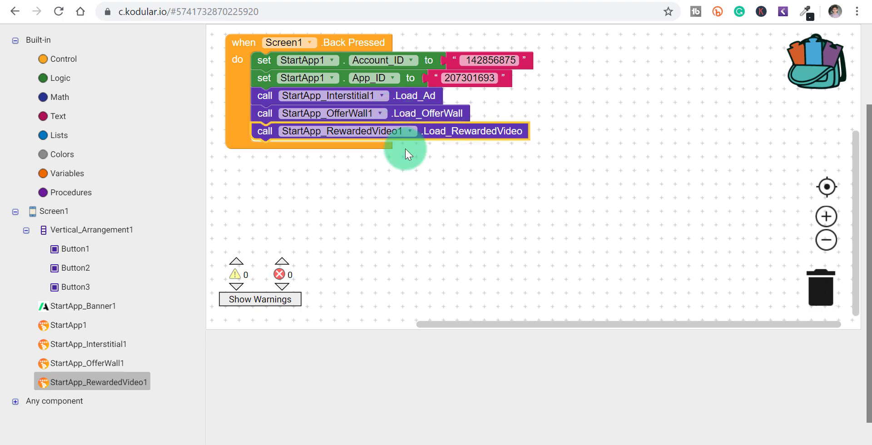
scroll(441, 366, up, 2)
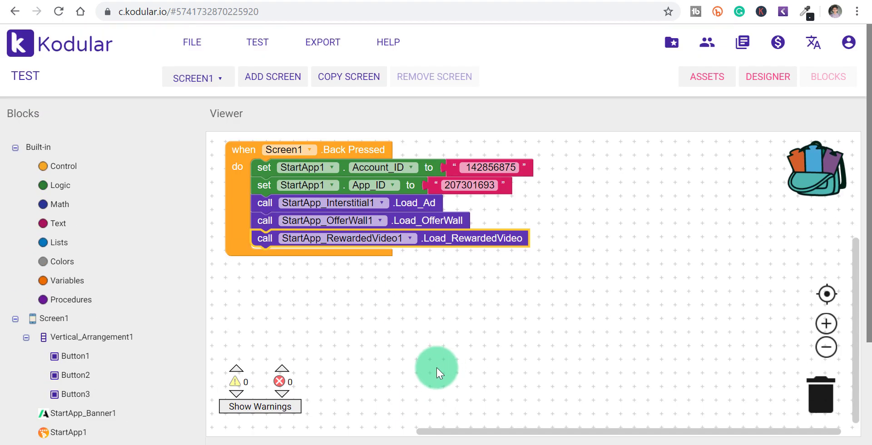
scroll(159, 106, down, 2)
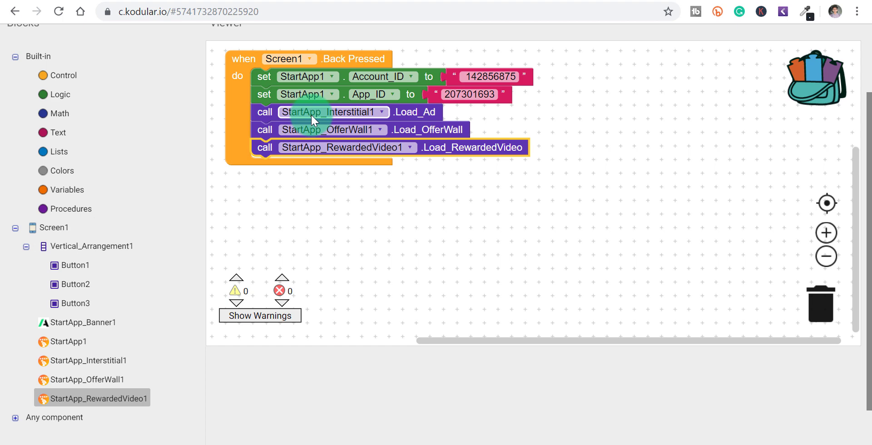
Step: Add a Button1 Click event that shows the interstitial ad
click(68, 266)
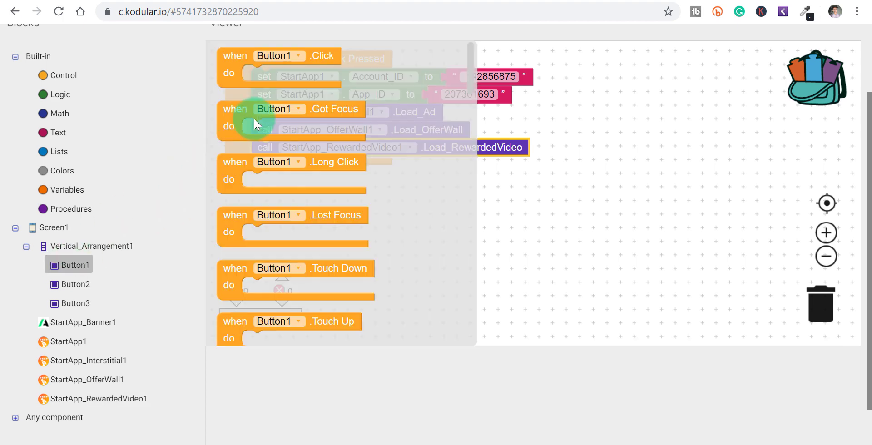
drag(289, 56, 297, 185)
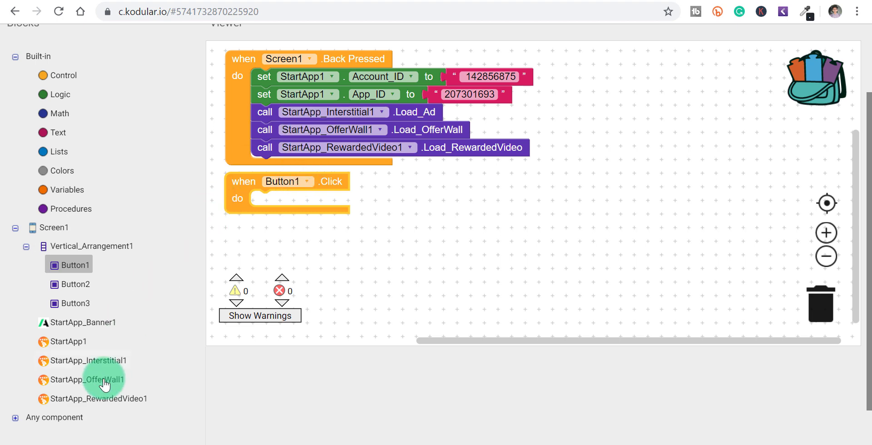
click(116, 362)
scroll(461, 266, down, 2)
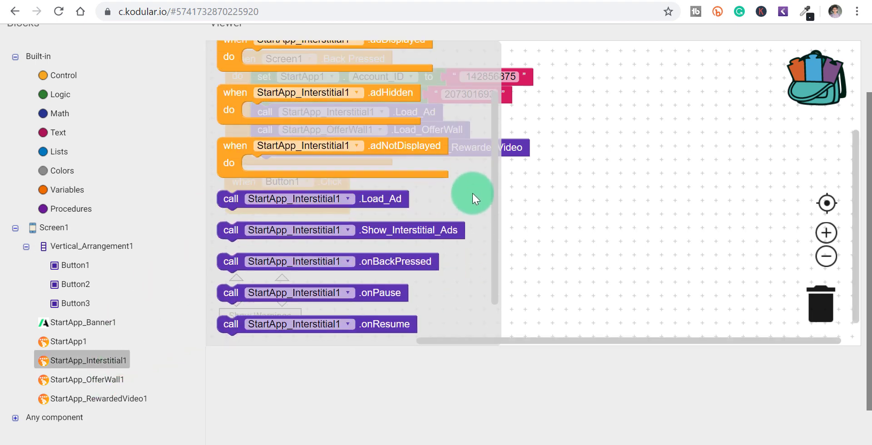
click(436, 221)
drag(437, 221, 470, 196)
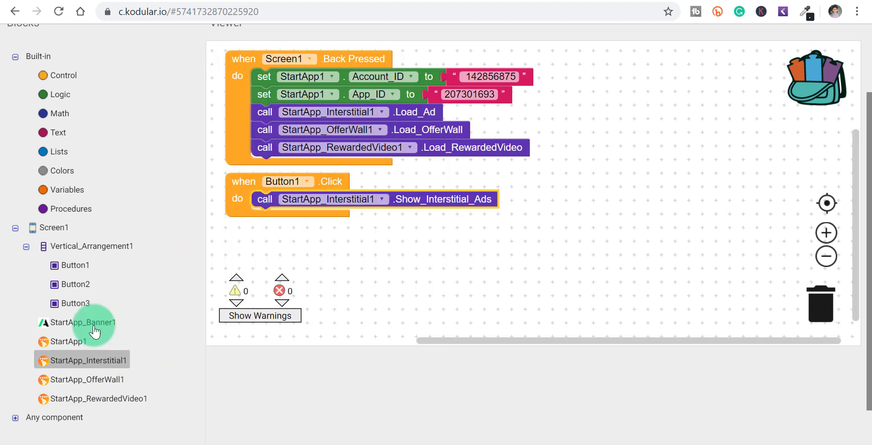
Step: Add a Button2 Click event that shows the rewarded video ad
click(75, 284)
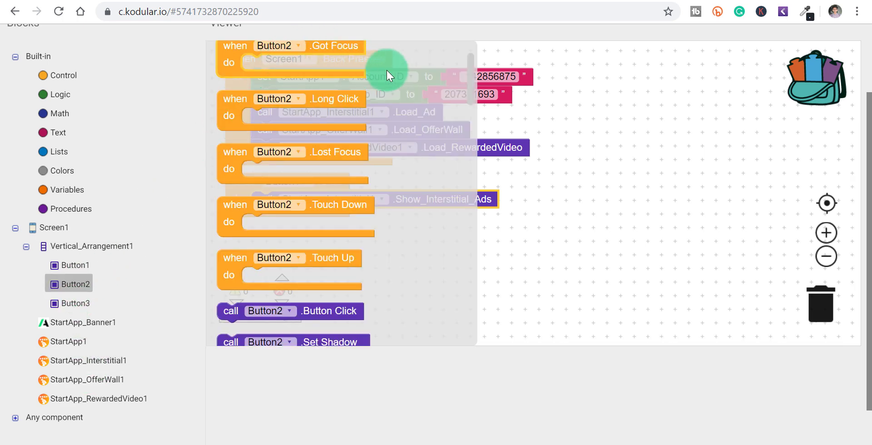
scroll(331, 74, up, 2)
drag(332, 74, 319, 246)
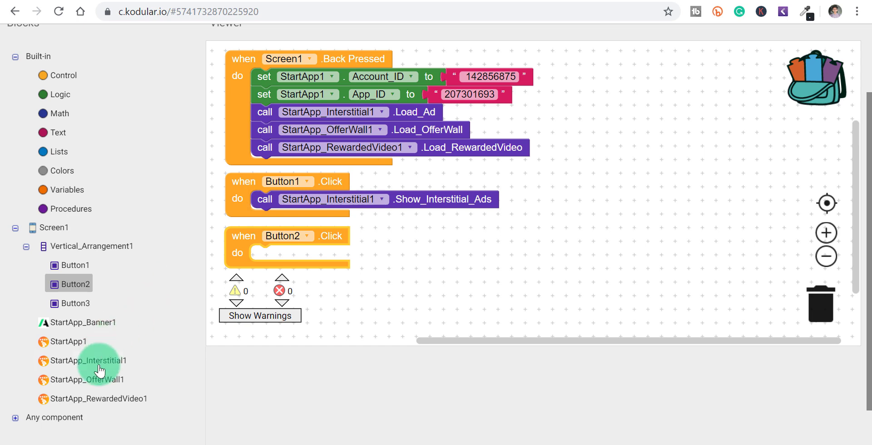
click(121, 399)
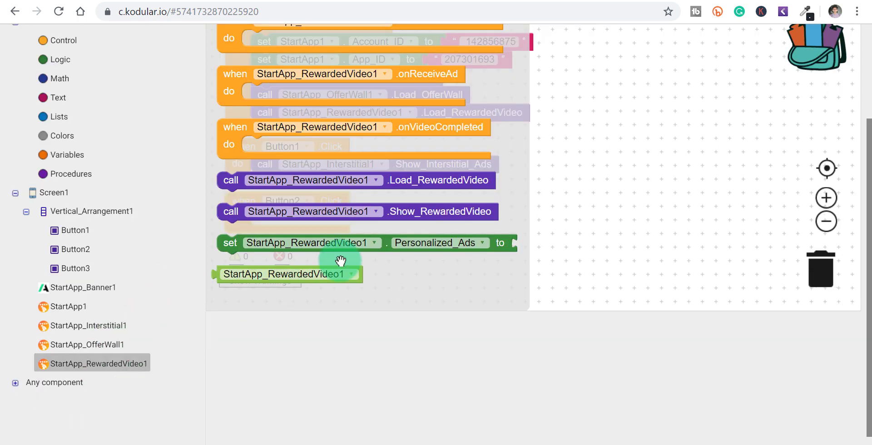
drag(401, 211, 429, 220)
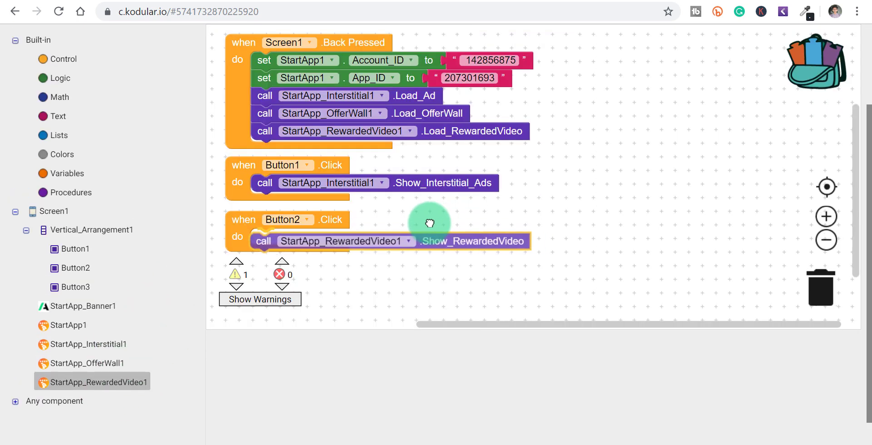
Step: Add a Button3 Click event that shows the offer wall
click(86, 287)
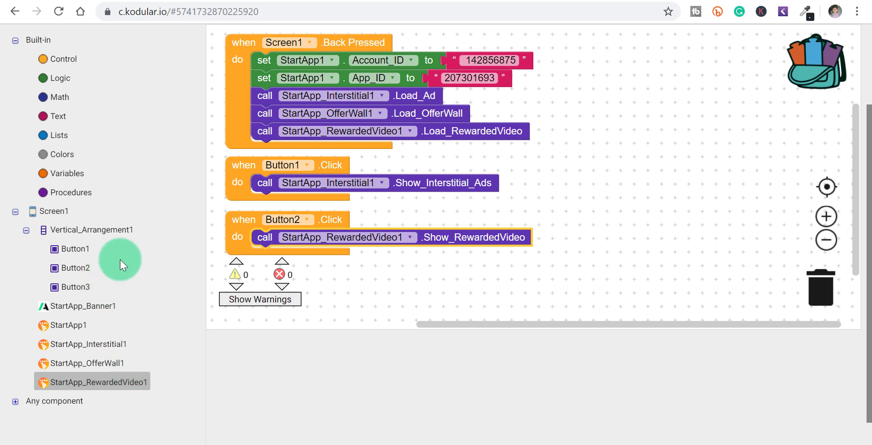
drag(296, 146, 312, 284)
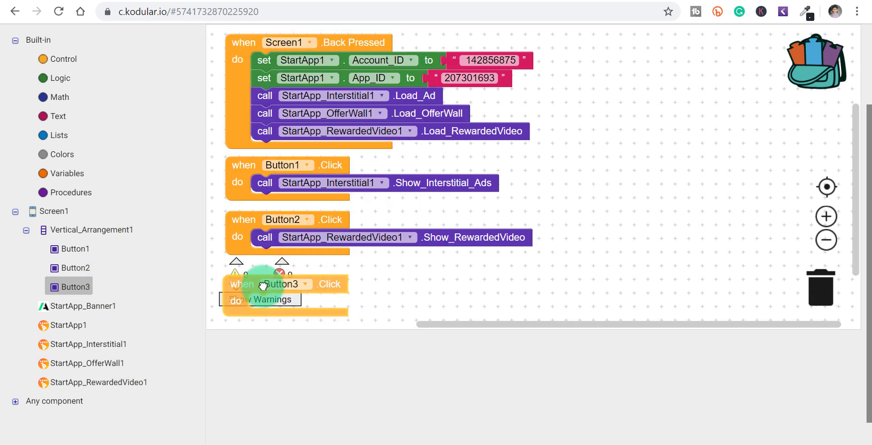
click(826, 241)
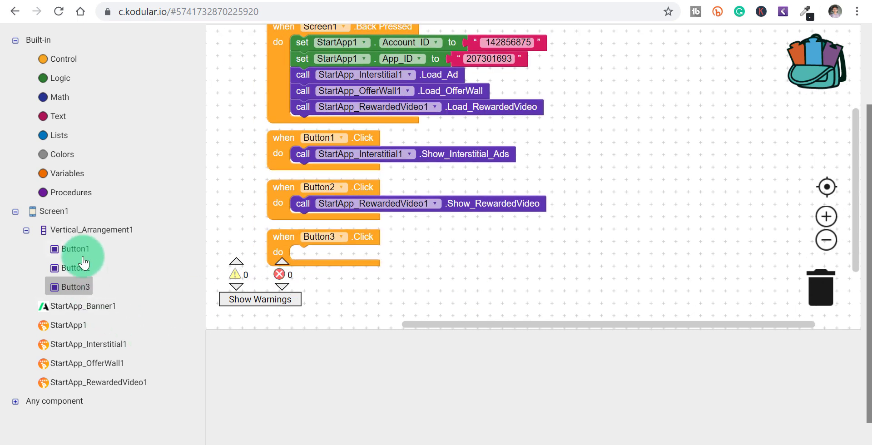
scroll(191, 368, down, 2)
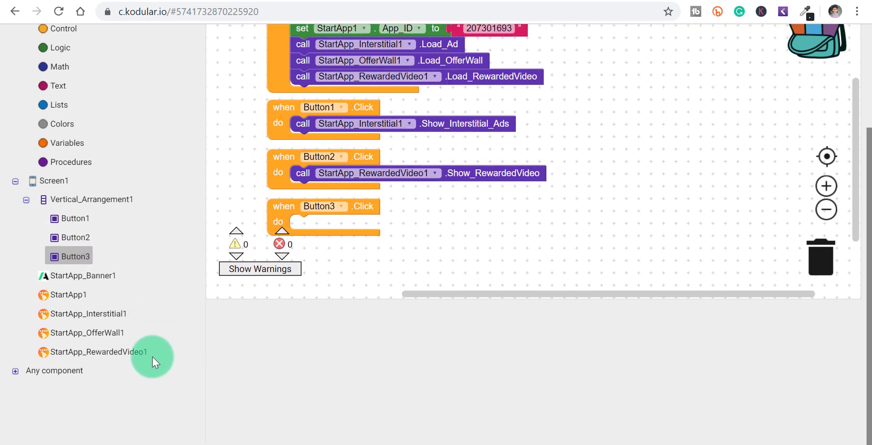
click(111, 333)
click(367, 181)
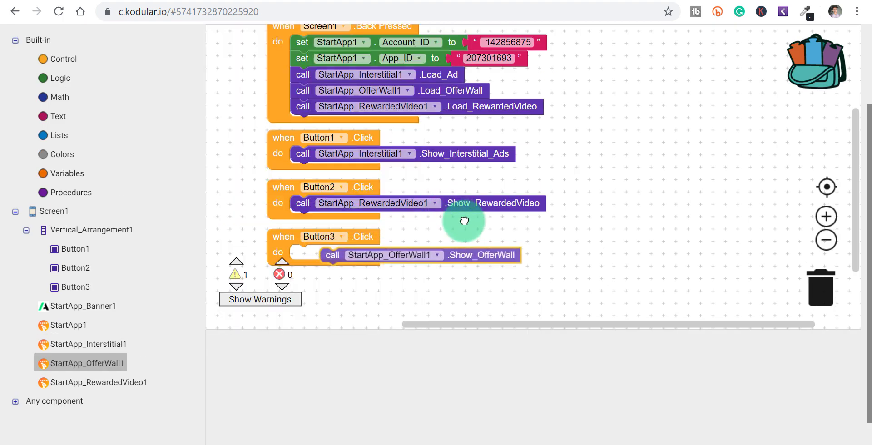
drag(366, 181, 424, 220)
scroll(389, 397, up, 3)
scroll(683, 258, up, 2)
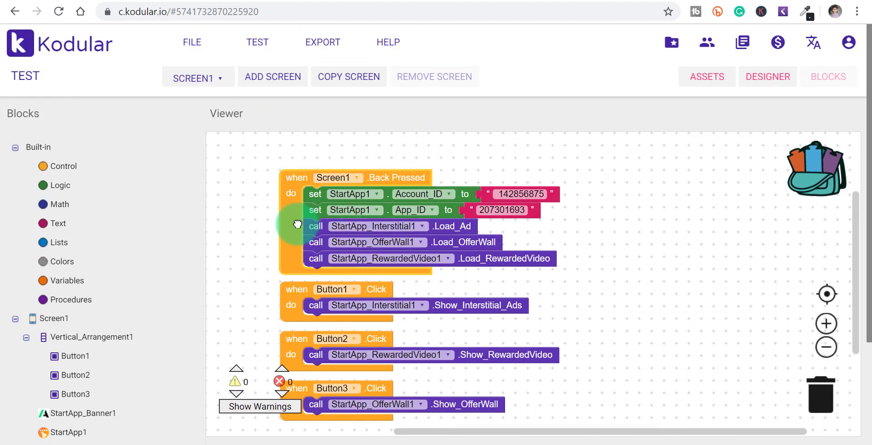
Step: Make StartApp_Banner1's Load Ad call the first block in Back Pressed, then return to the designer
drag(321, 225, 320, 202)
scroll(95, 334, down, 1)
scroll(104, 332, down, 3)
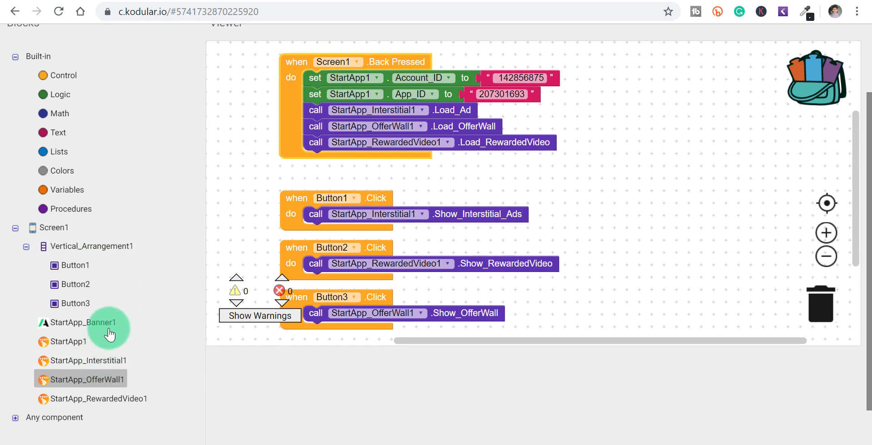
click(117, 330)
scroll(253, 383, up, 3)
scroll(352, 378, up, 1)
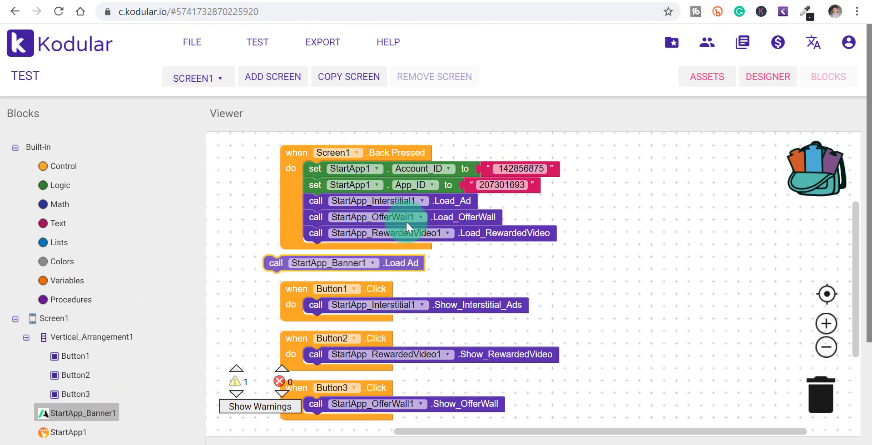
drag(353, 376, 438, 175)
mouse_move(613, 293)
mouse_down()
mouse_move(710, 288)
mouse_move(672, 293)
mouse_up()
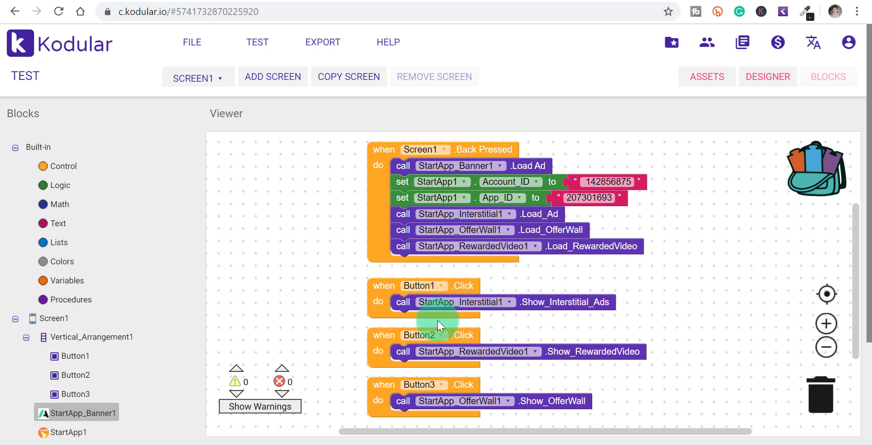
click(760, 88)
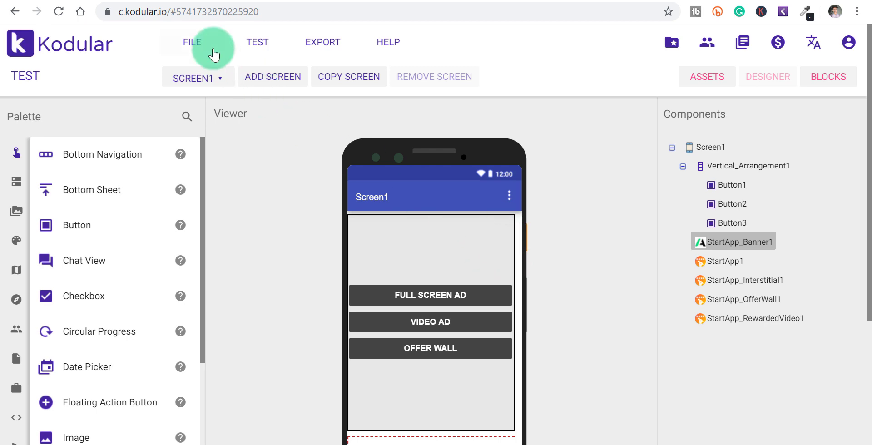
Step: Save the TEST project and generate a QR code for installing the app
click(214, 55)
click(229, 208)
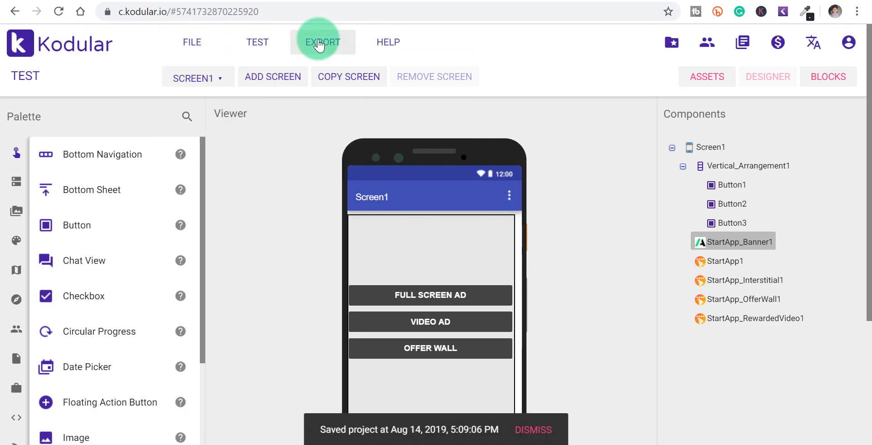
click(320, 45)
click(355, 73)
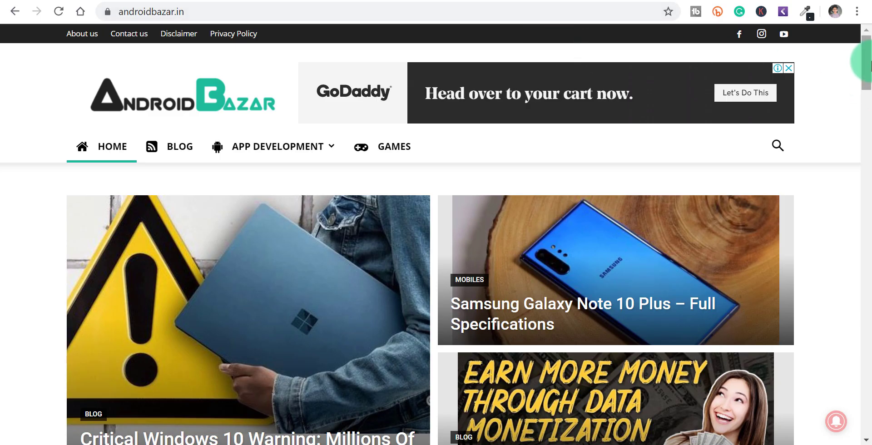
Step: Check the StartApp Analytics page and the Payments earnings report showing $0.00 for 2019
mouse_move(862, 58)
mouse_down()
mouse_move(869, 408)
mouse_move(870, 43)
mouse_up()
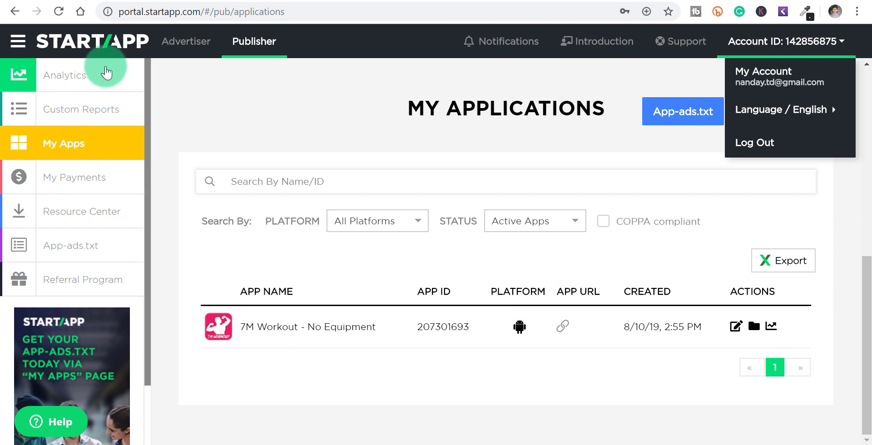
click(106, 74)
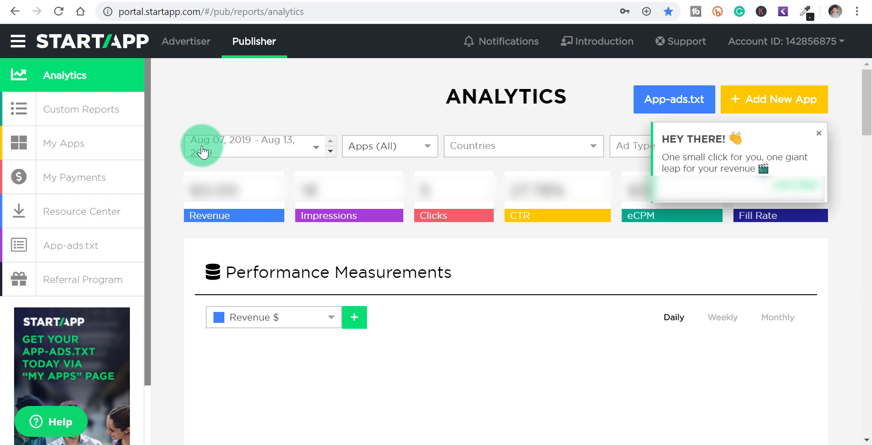
click(96, 172)
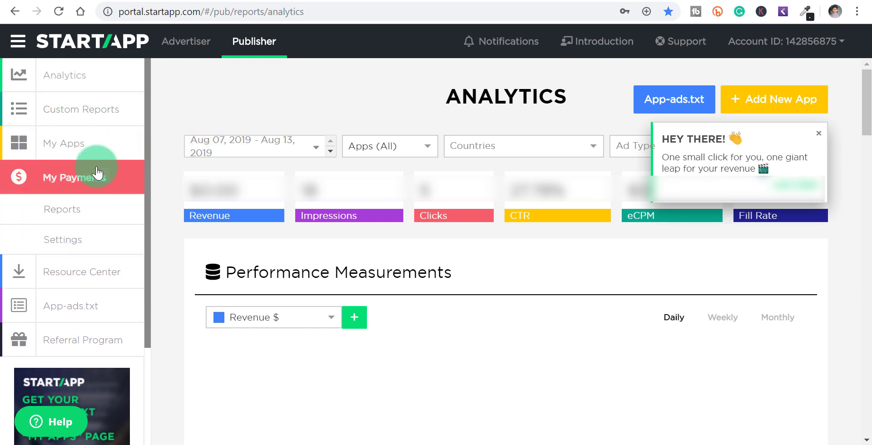
click(82, 209)
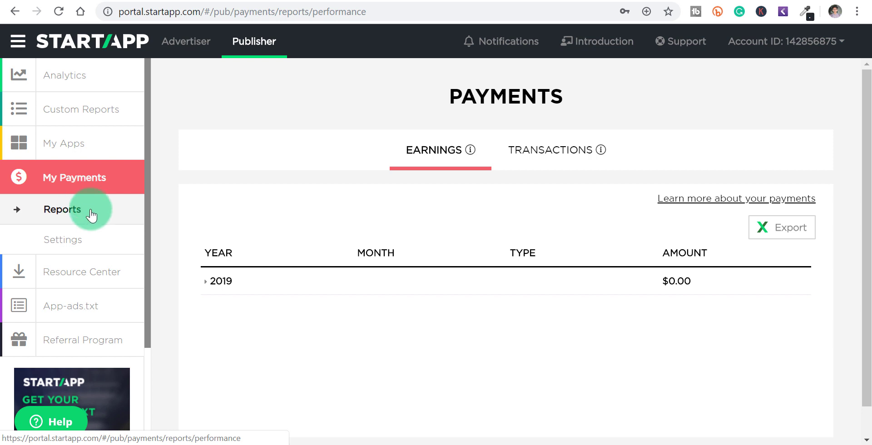
Step: Look over the payment settings page, then return to the My Applications list
click(101, 240)
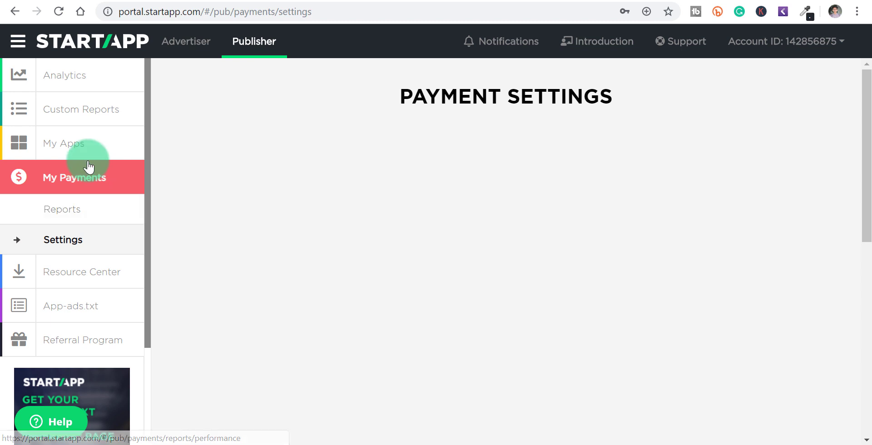
click(102, 176)
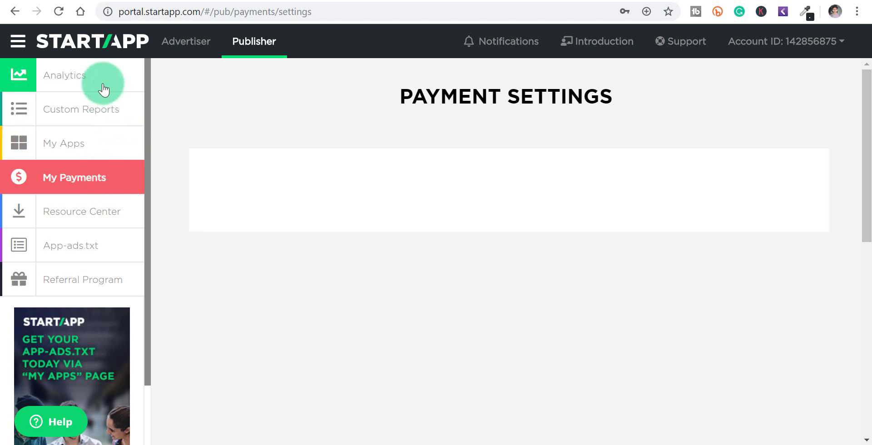
click(108, 145)
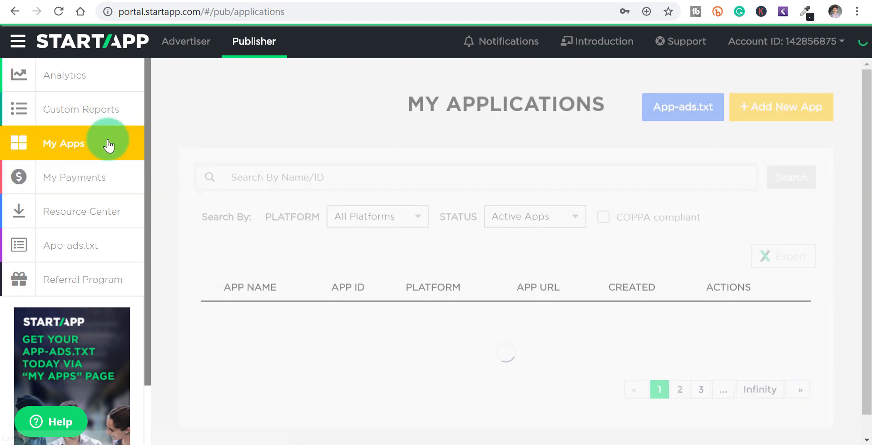